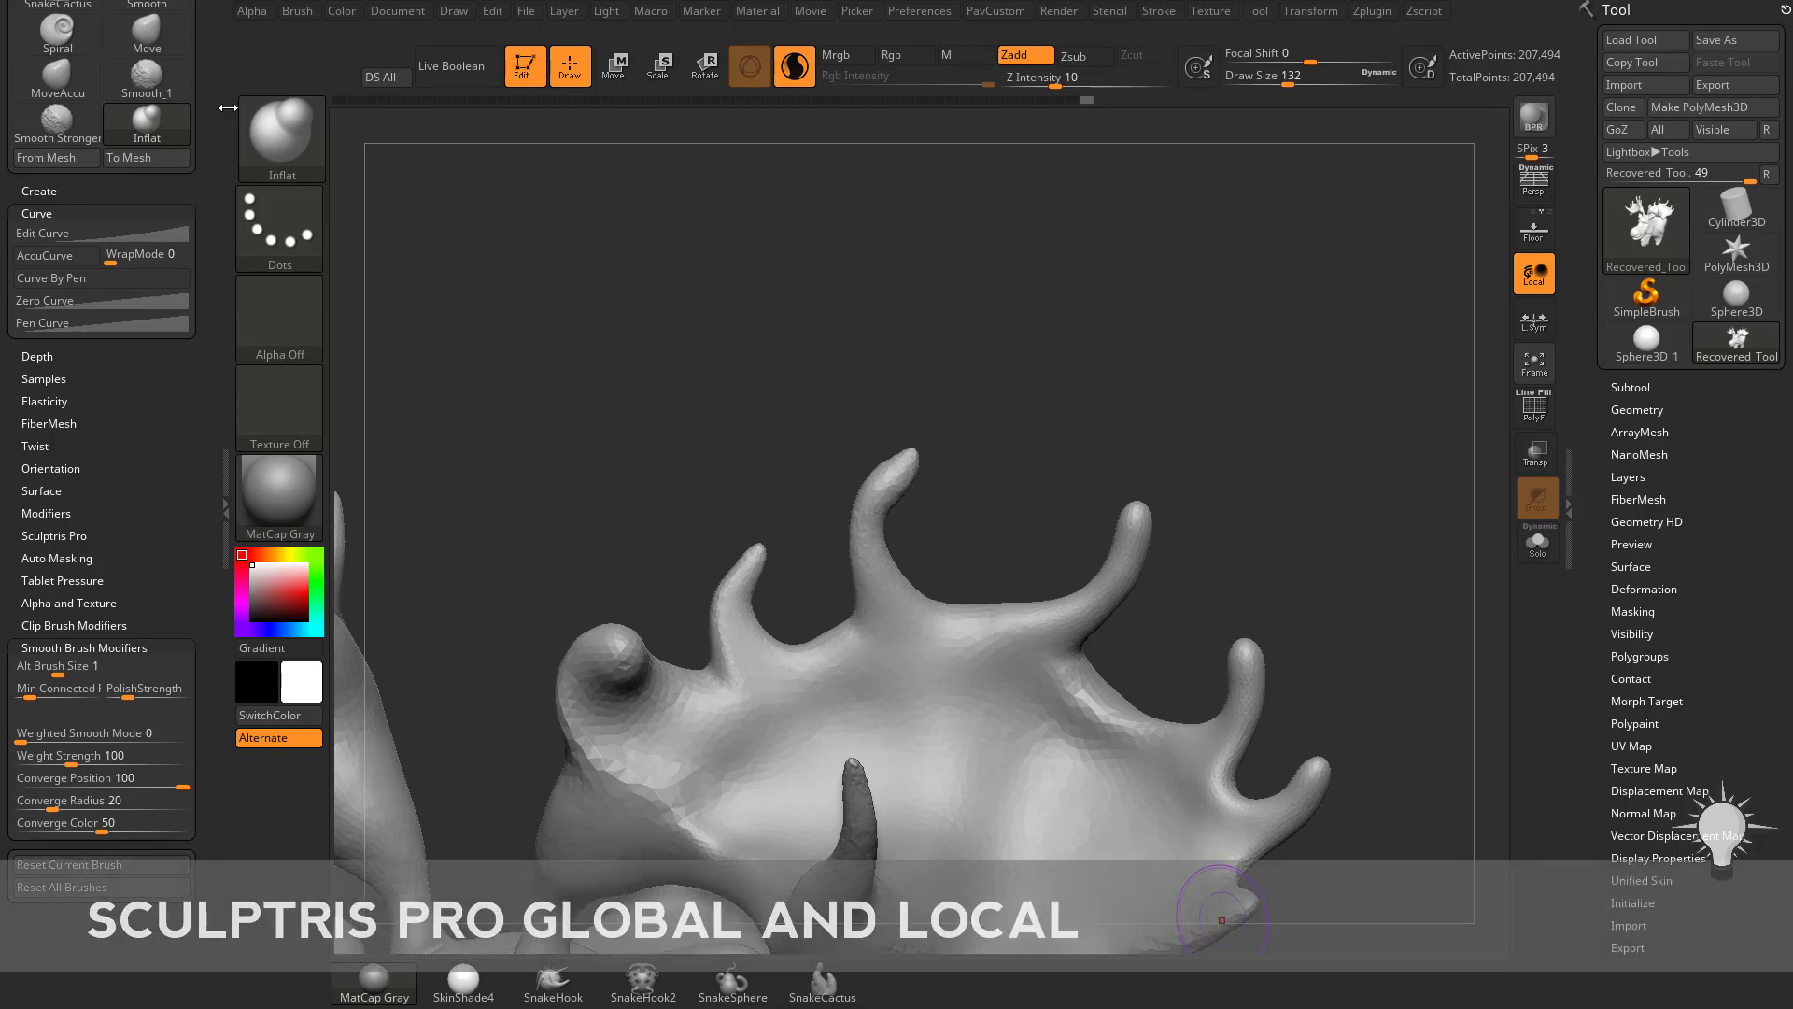
# Collapse and restore the tray holding the Brush palette, and dock the Brush palette in it again
pyautogui.moveTo(221, 91); pyautogui.dragTo(207, 519)
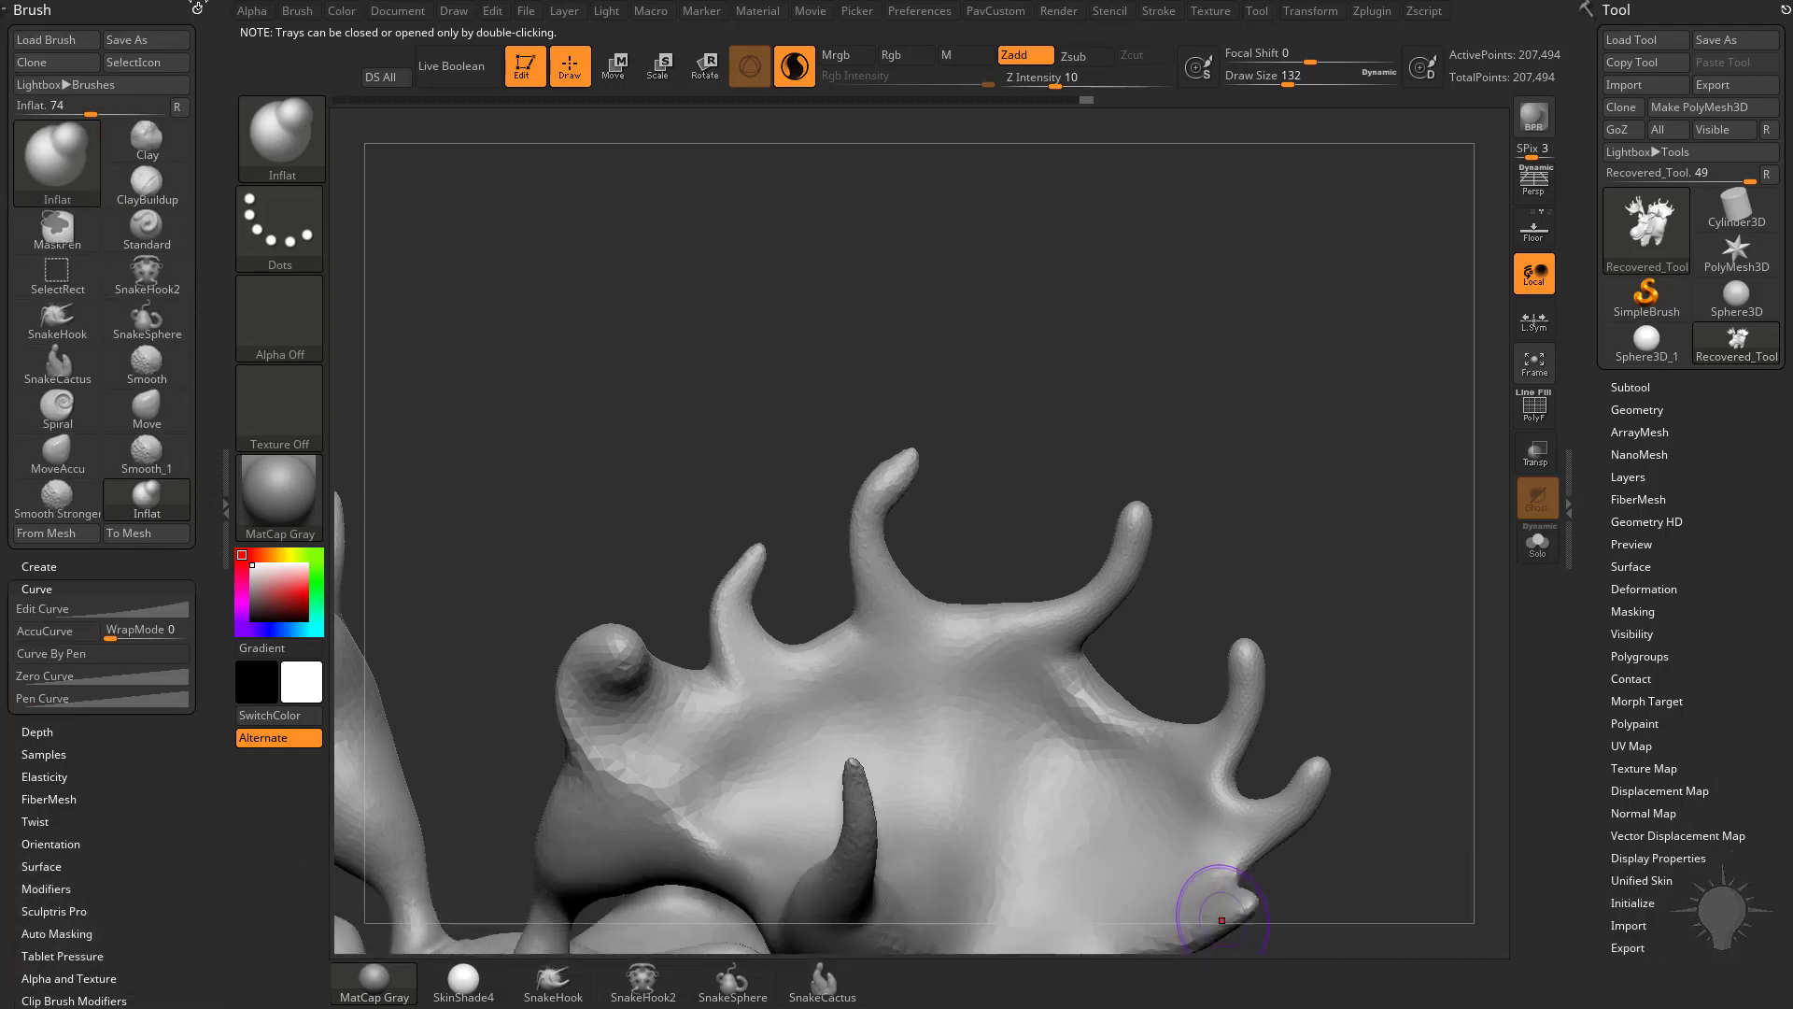
pyautogui.moveTo(207, 520); pyautogui.dragTo(97, 12)
pyautogui.doubleClick(222, 508)
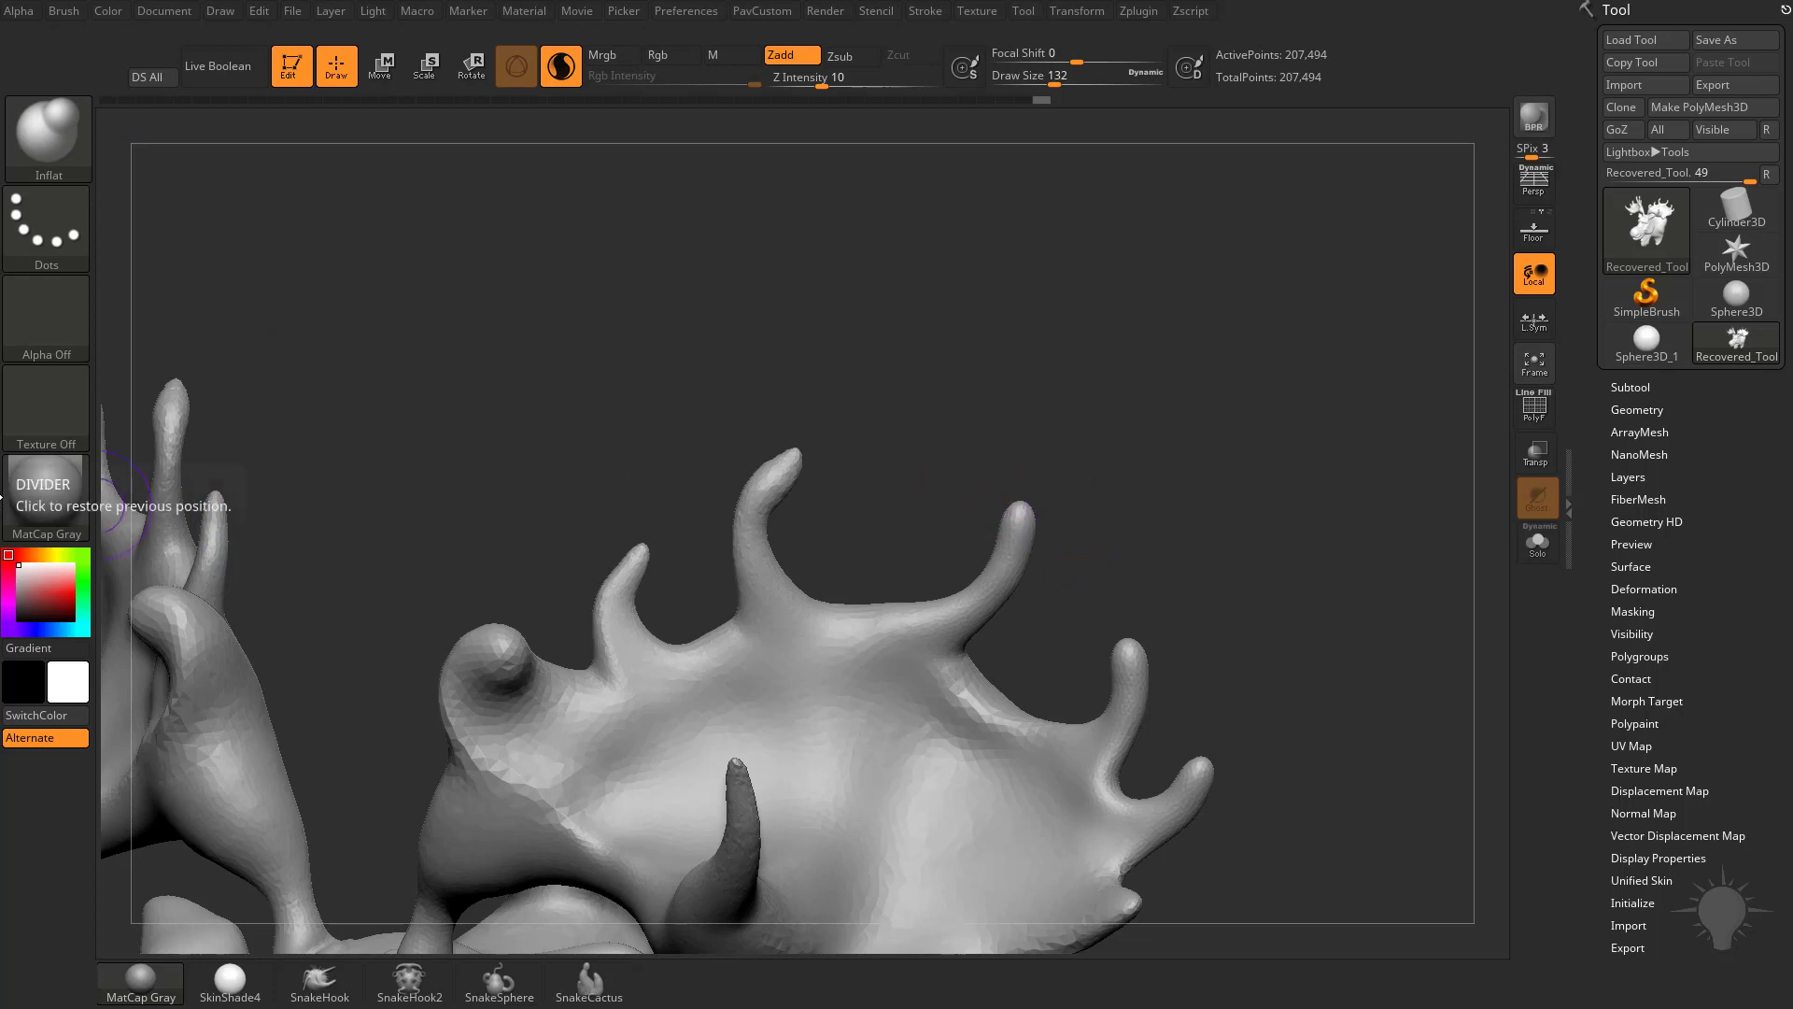
pyautogui.click(5, 499)
pyautogui.click(299, 12)
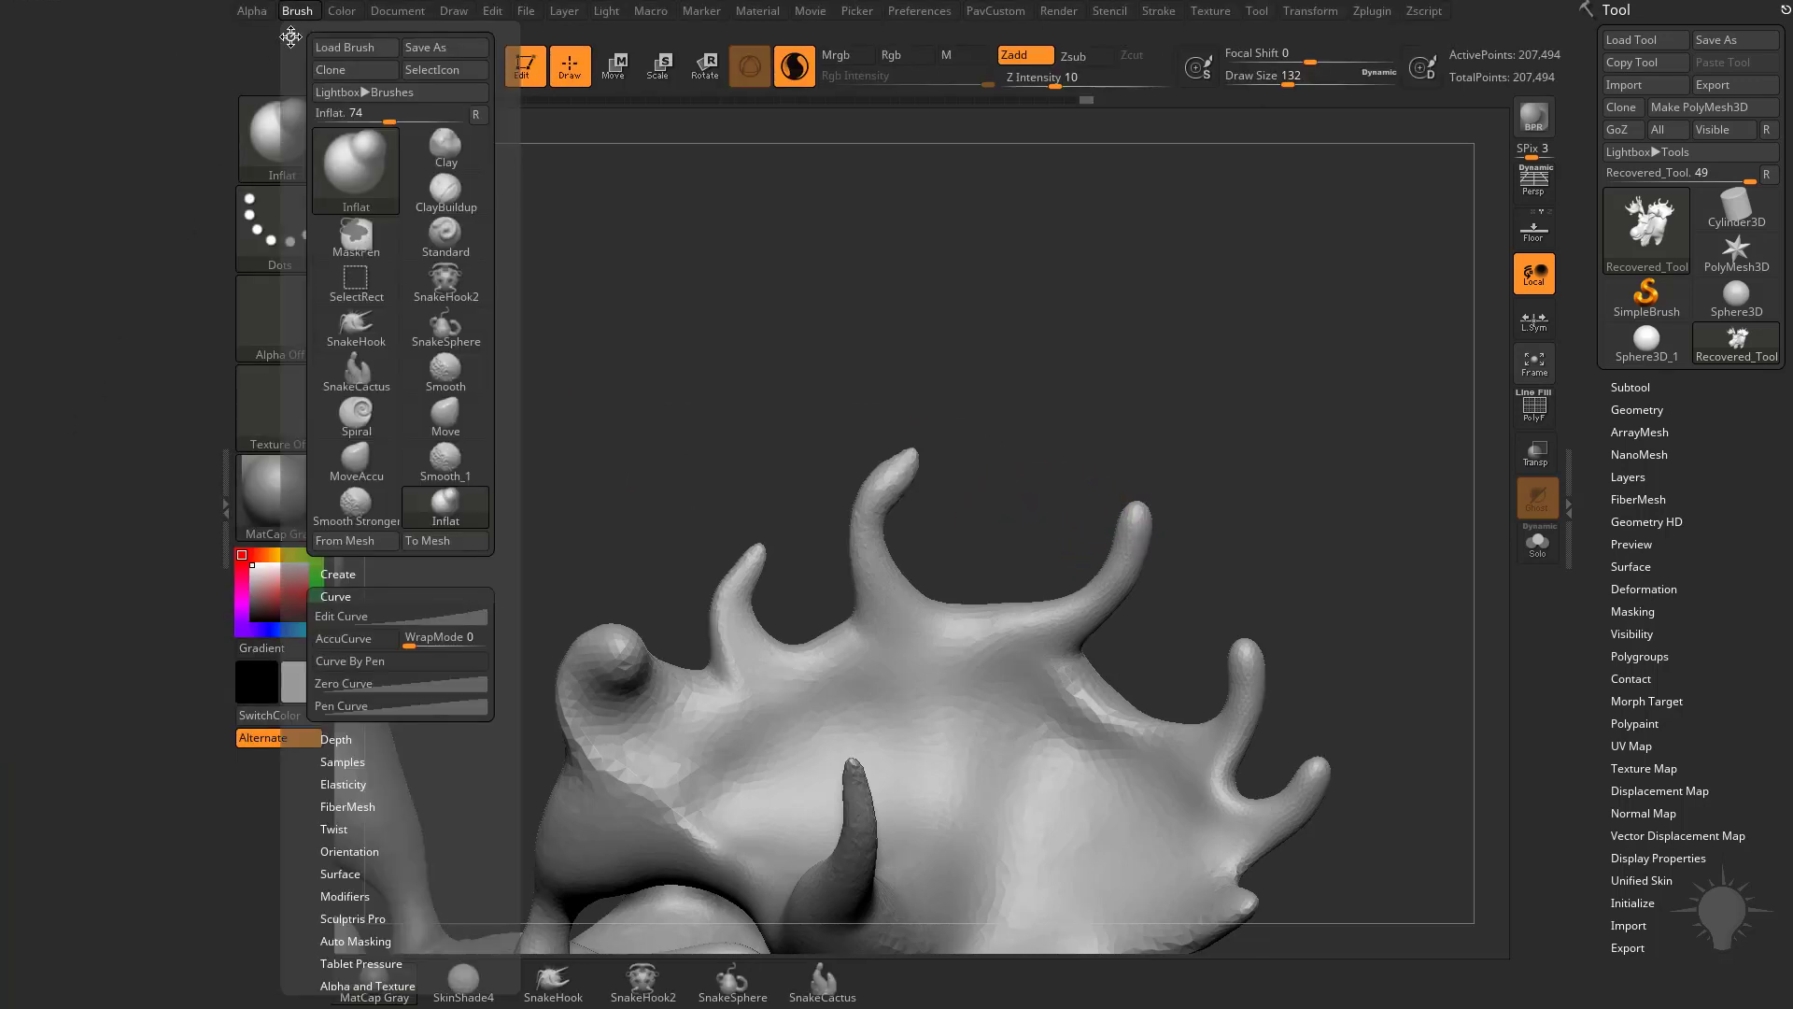
pyautogui.click(291, 36)
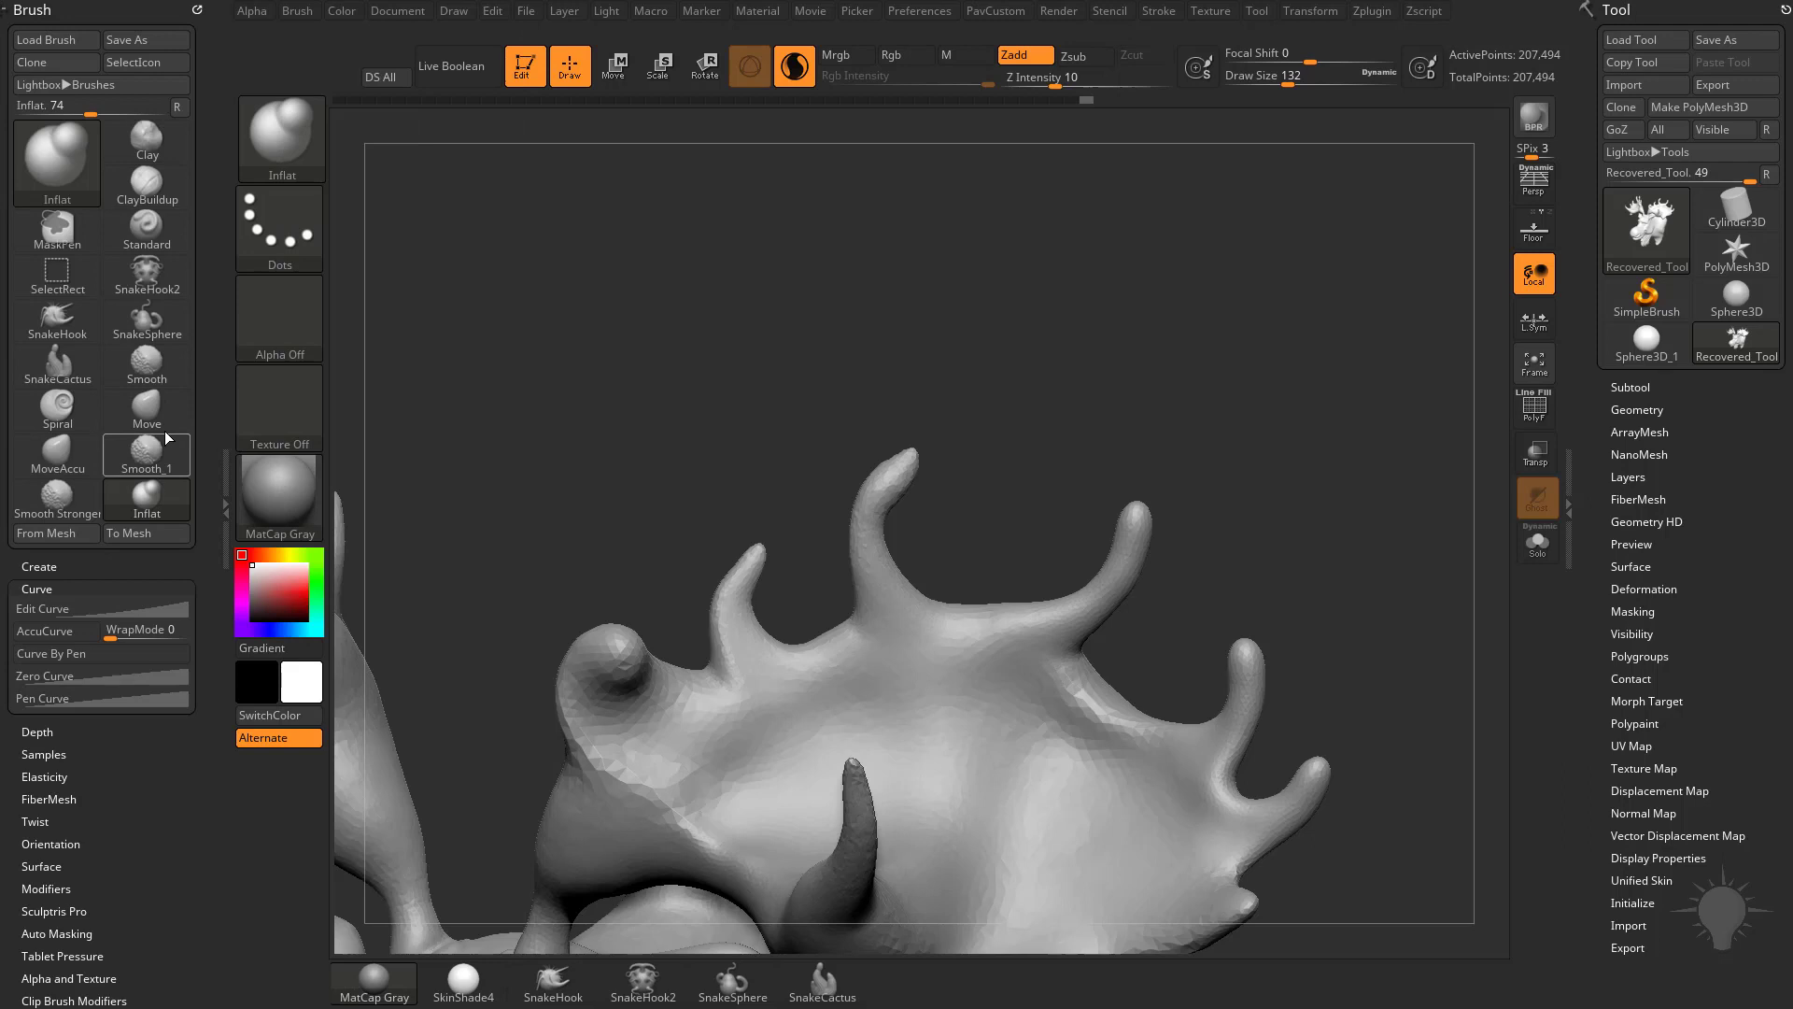
# Reset the Brush palette's recent-brush list and expand Sculptris Pro, with Curve and Smooth Brush Modifiers collapsed
pyautogui.click(37, 589)
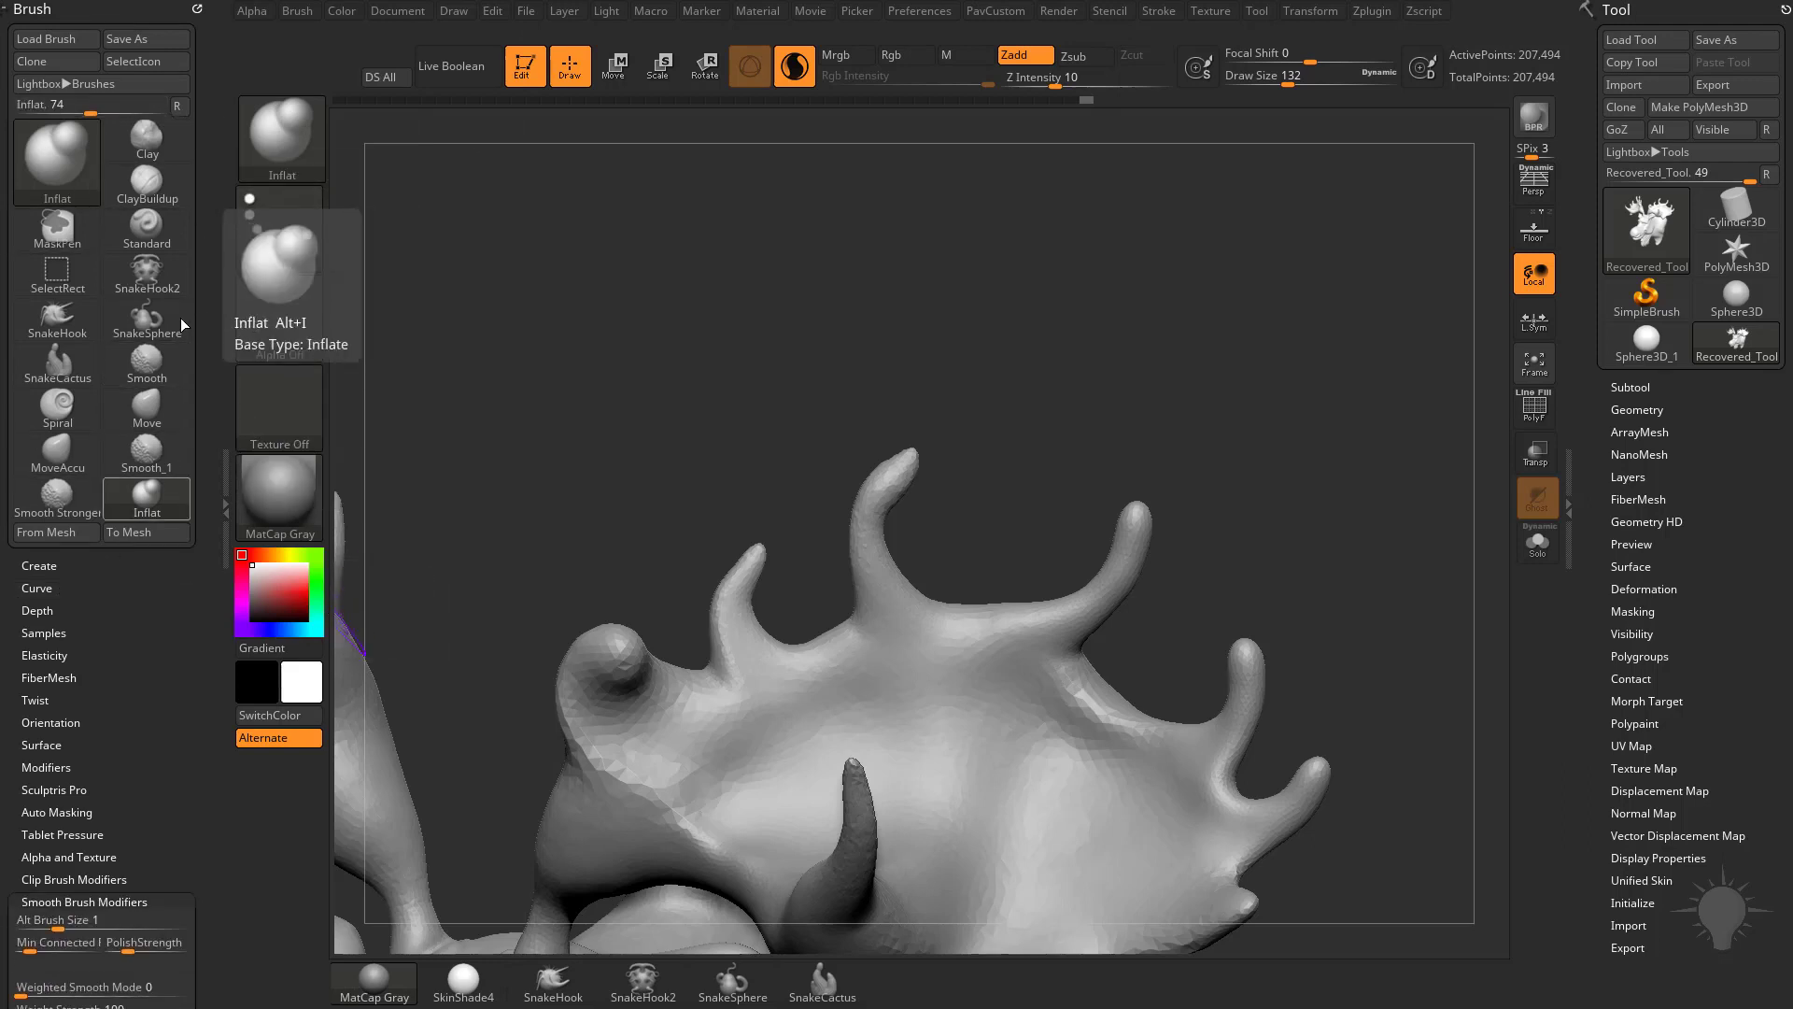
pyautogui.click(177, 105)
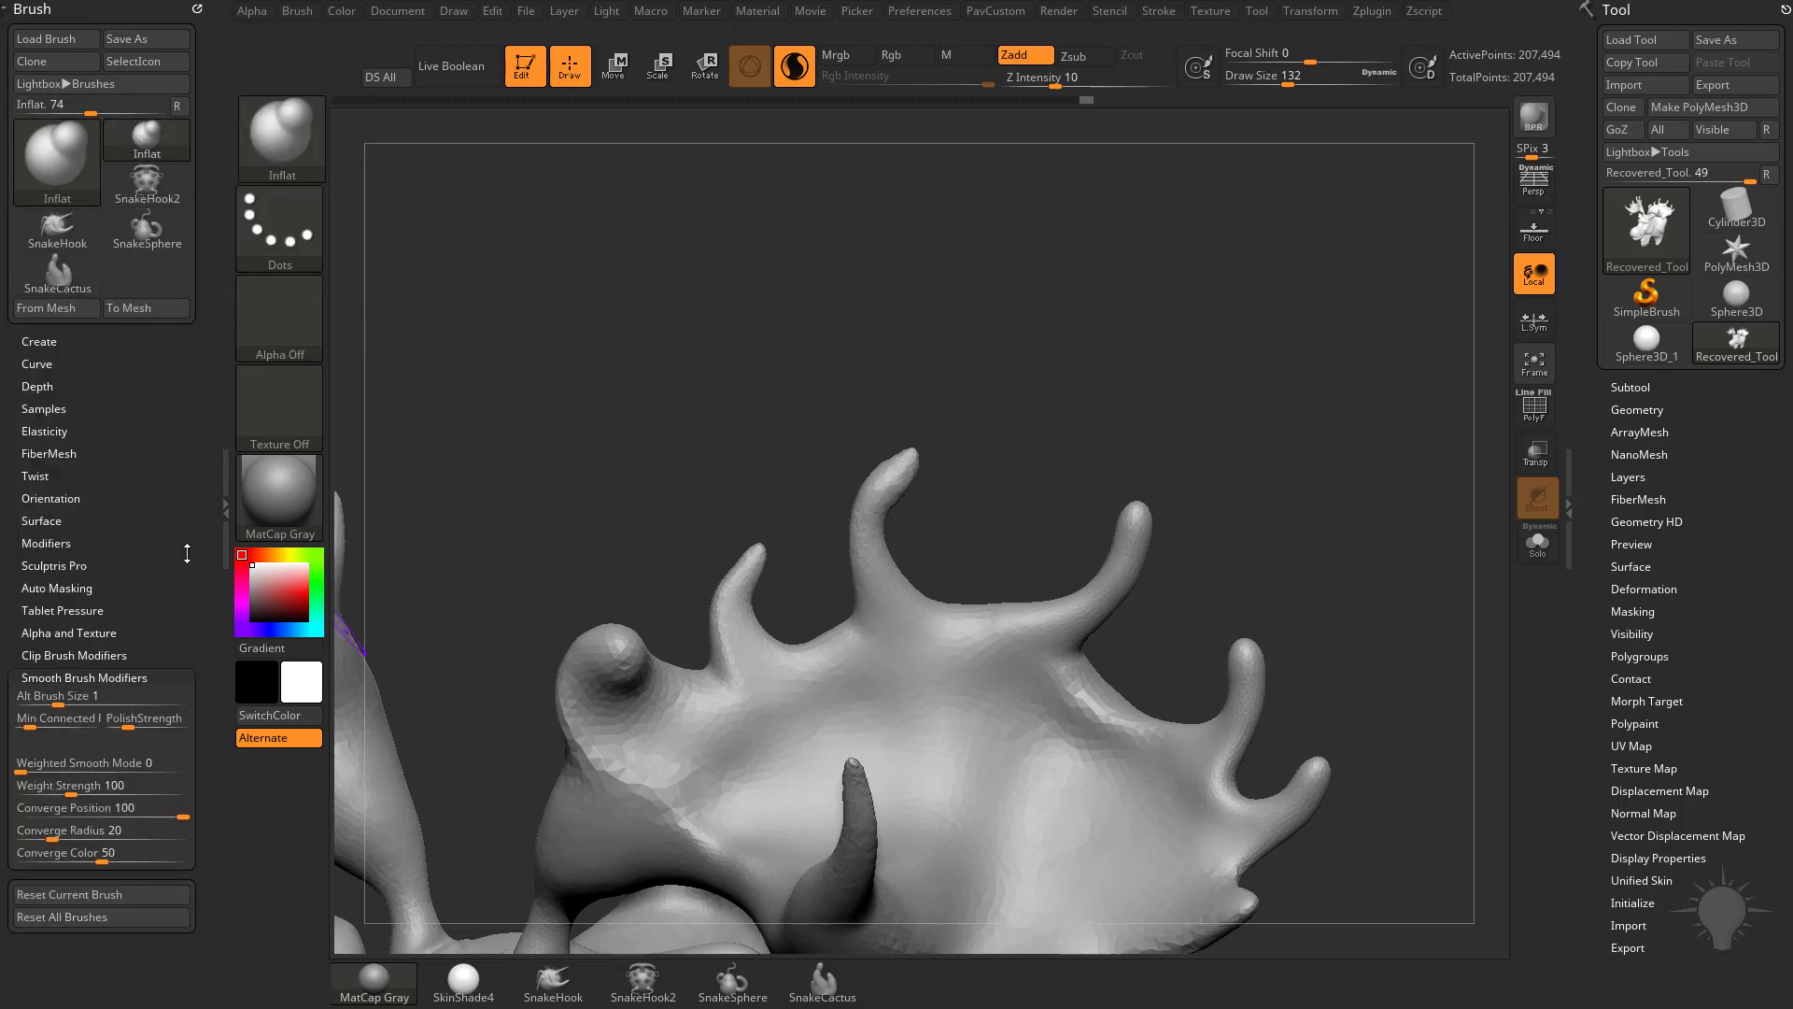
pyautogui.click(89, 679)
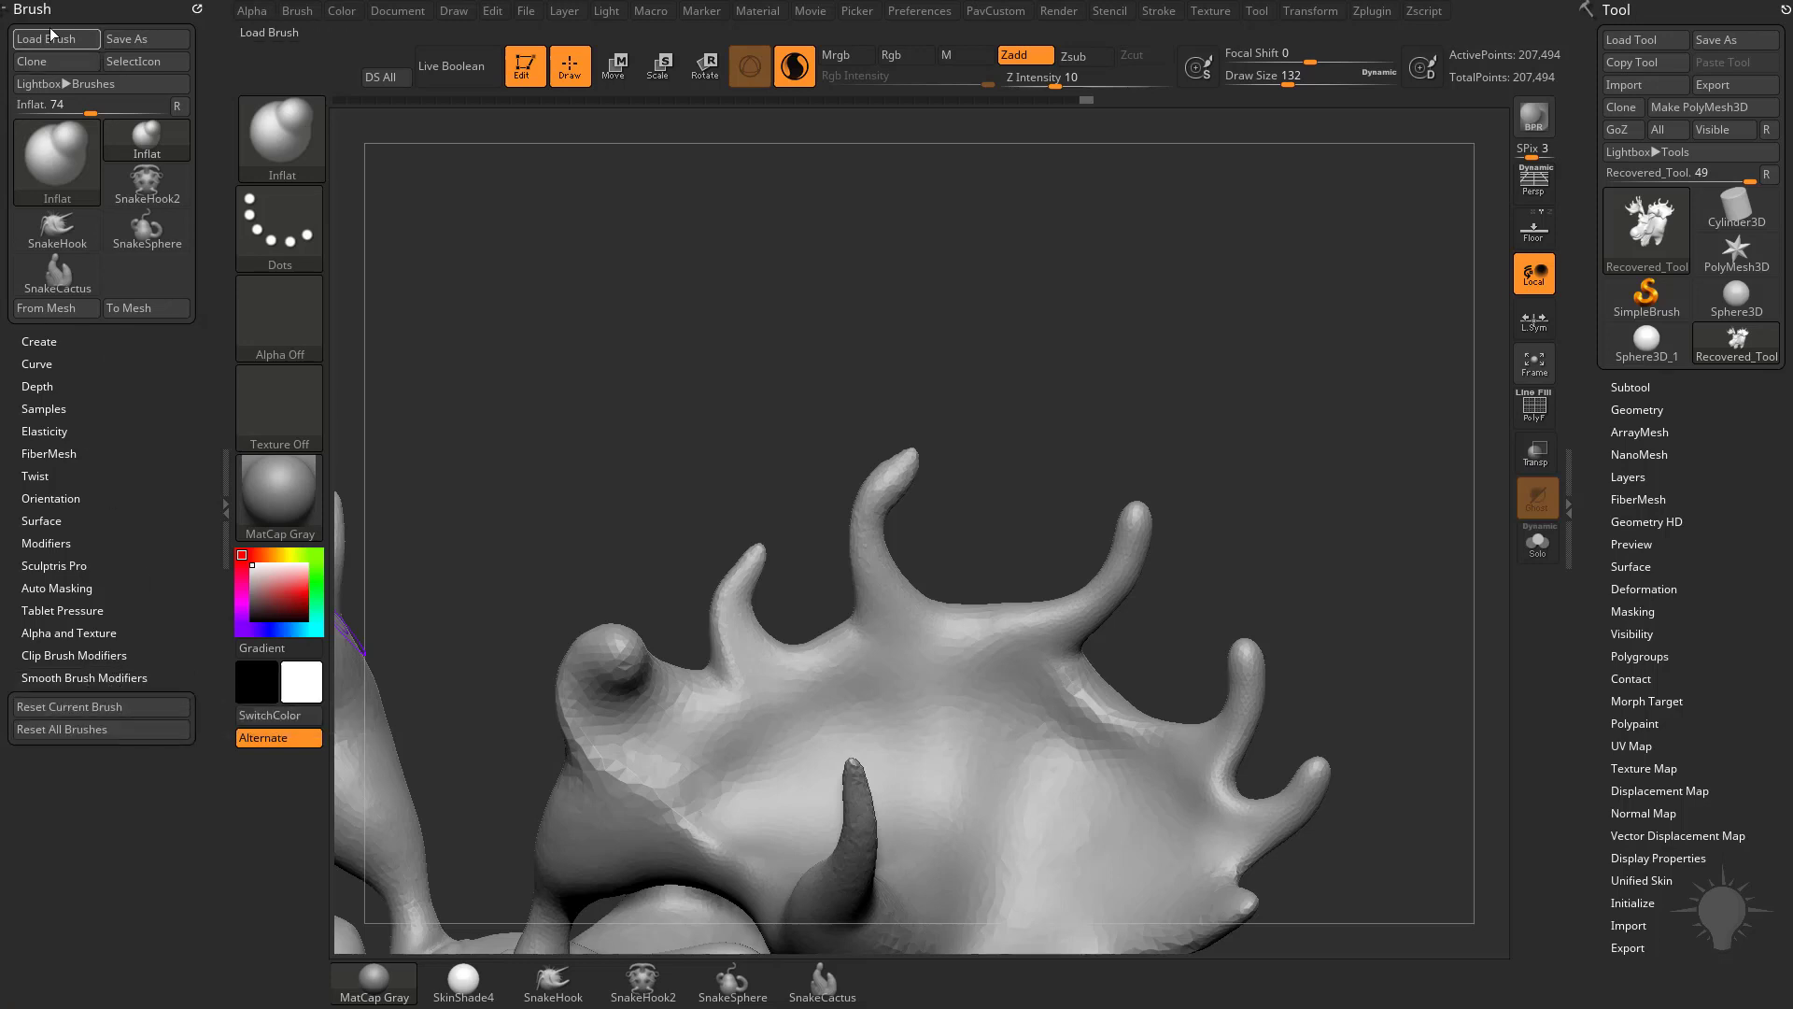
pyautogui.click(58, 565)
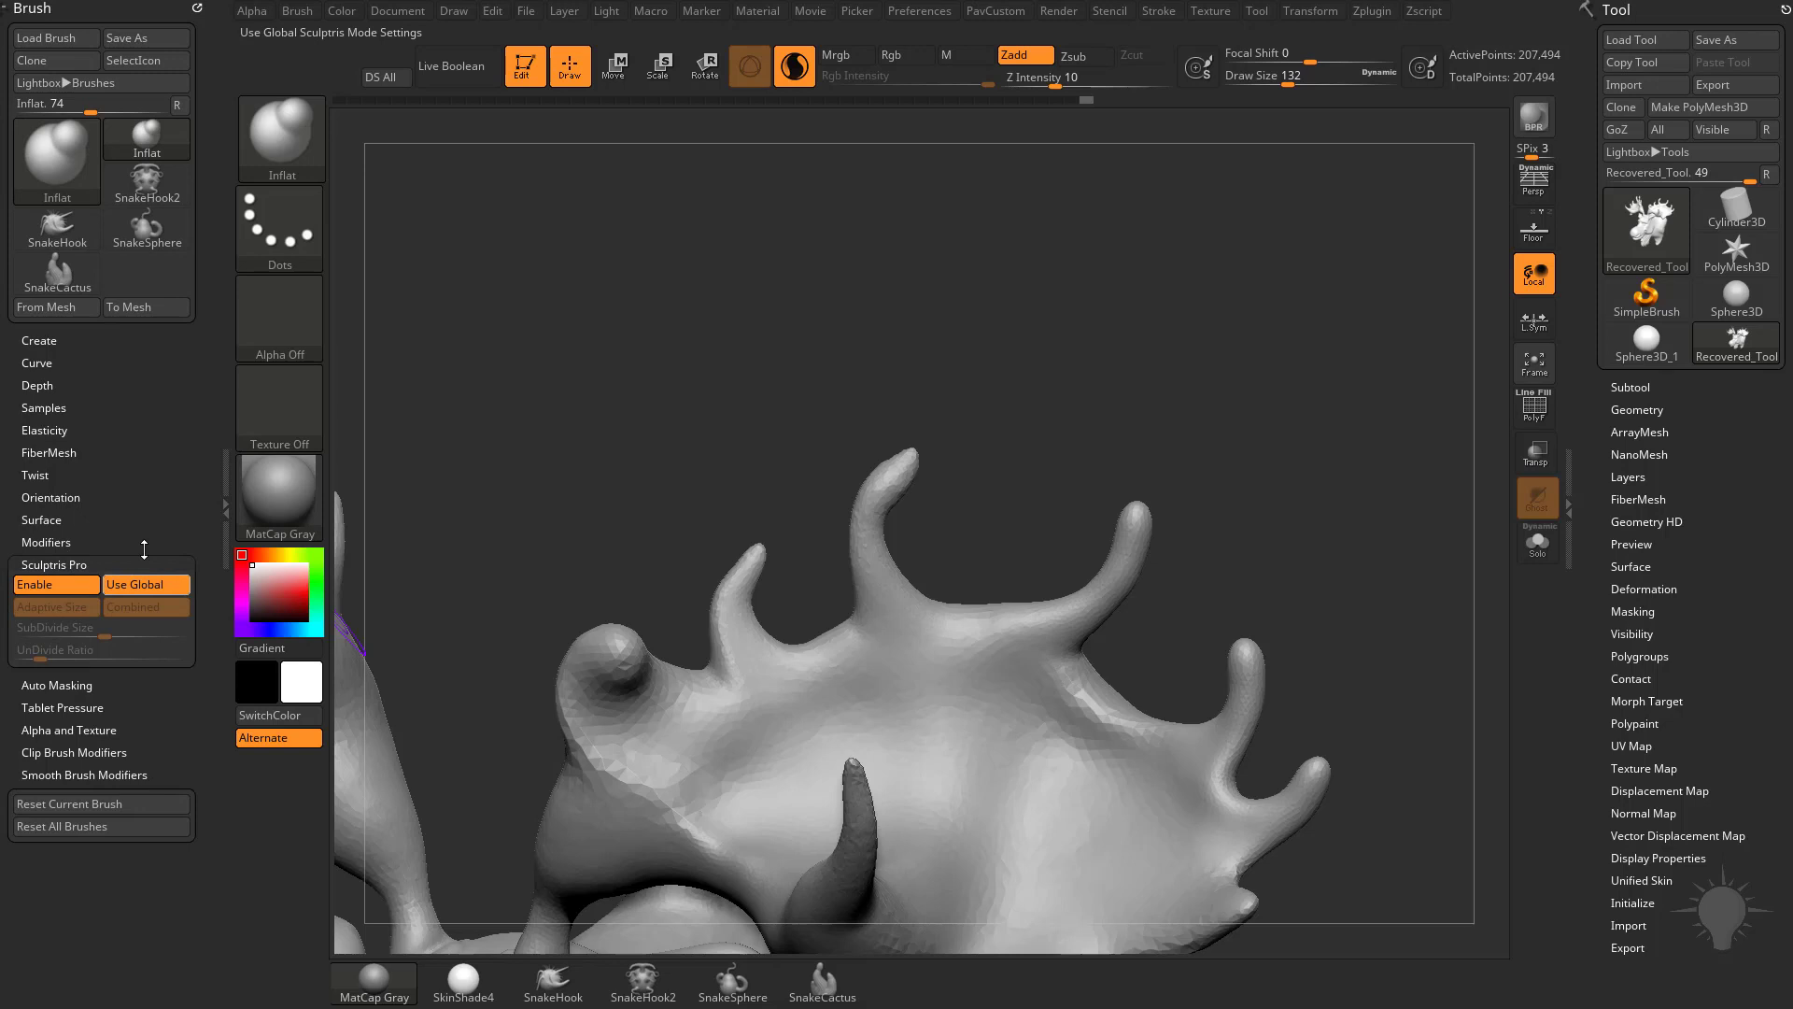
pyautogui.moveTo(70, 549); pyautogui.dragTo(72, 453)
# Switch to the ClayTubes brush and to the Standard brush, checking the Sculptris Pro settings of each
pyautogui.moveTo(653, 366); pyautogui.dragTo(653, 384)
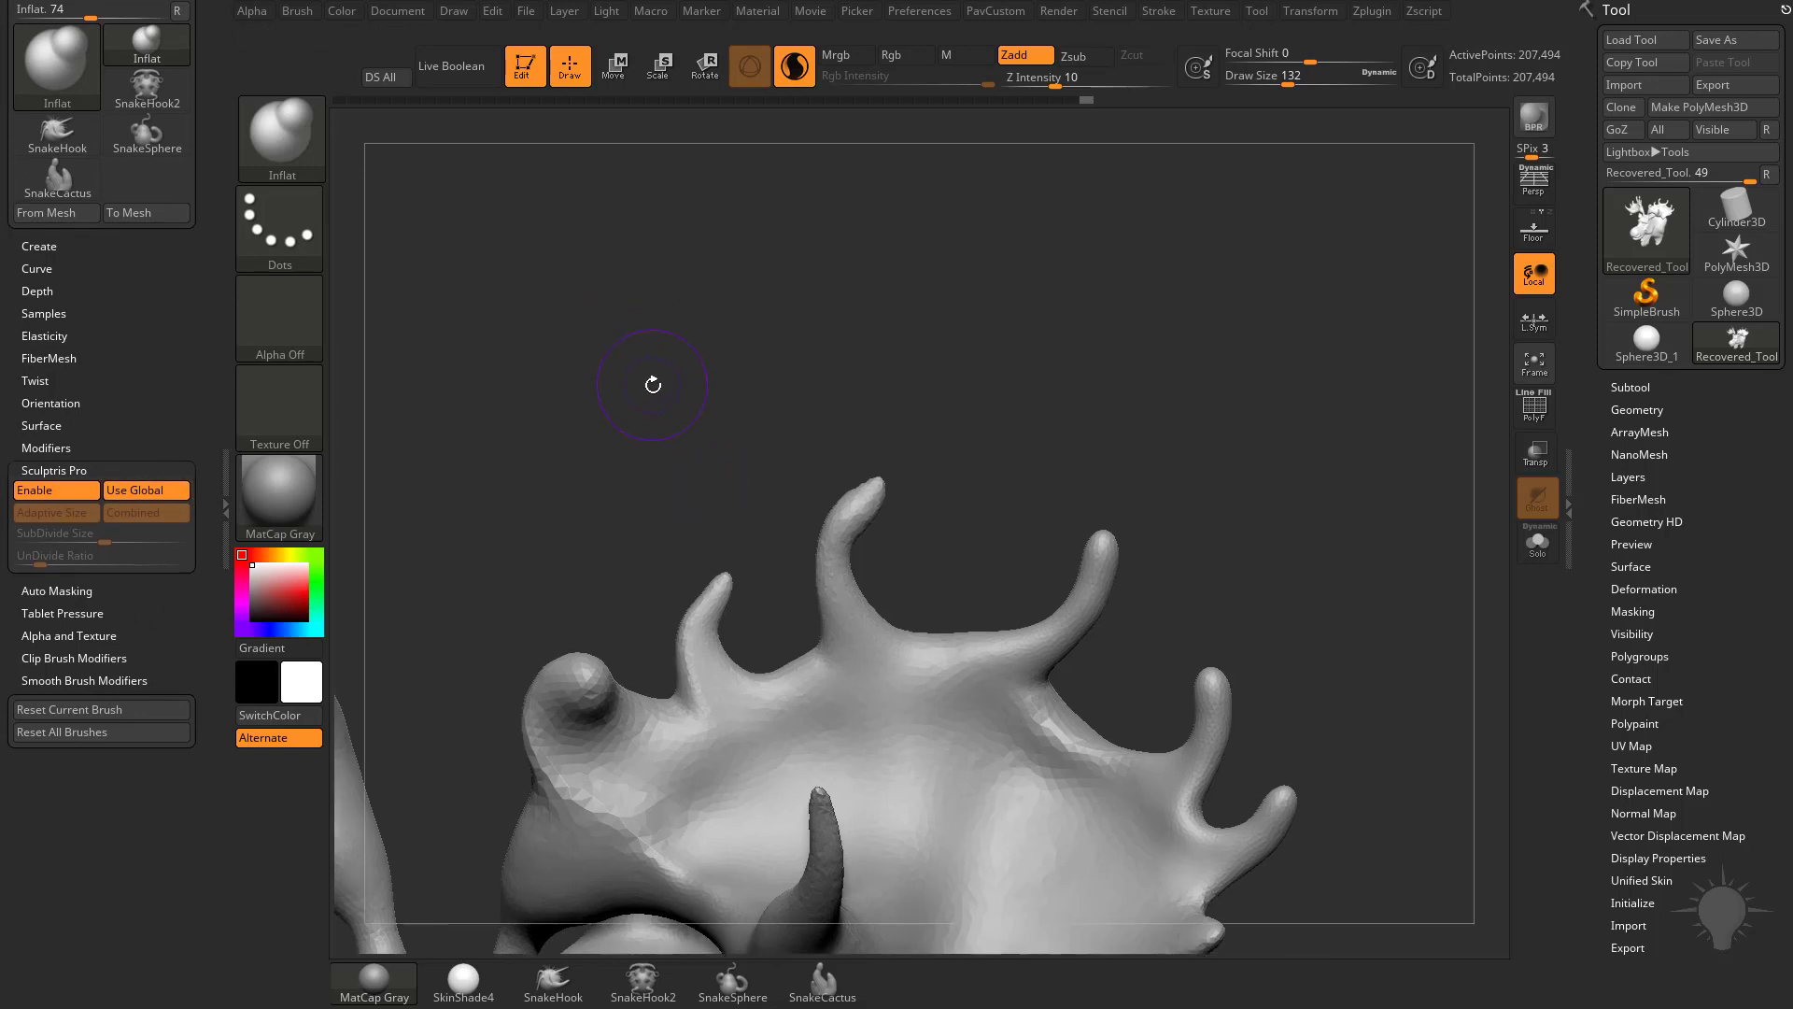
pyautogui.press('b')
pyautogui.press('c')
pyautogui.press('t')
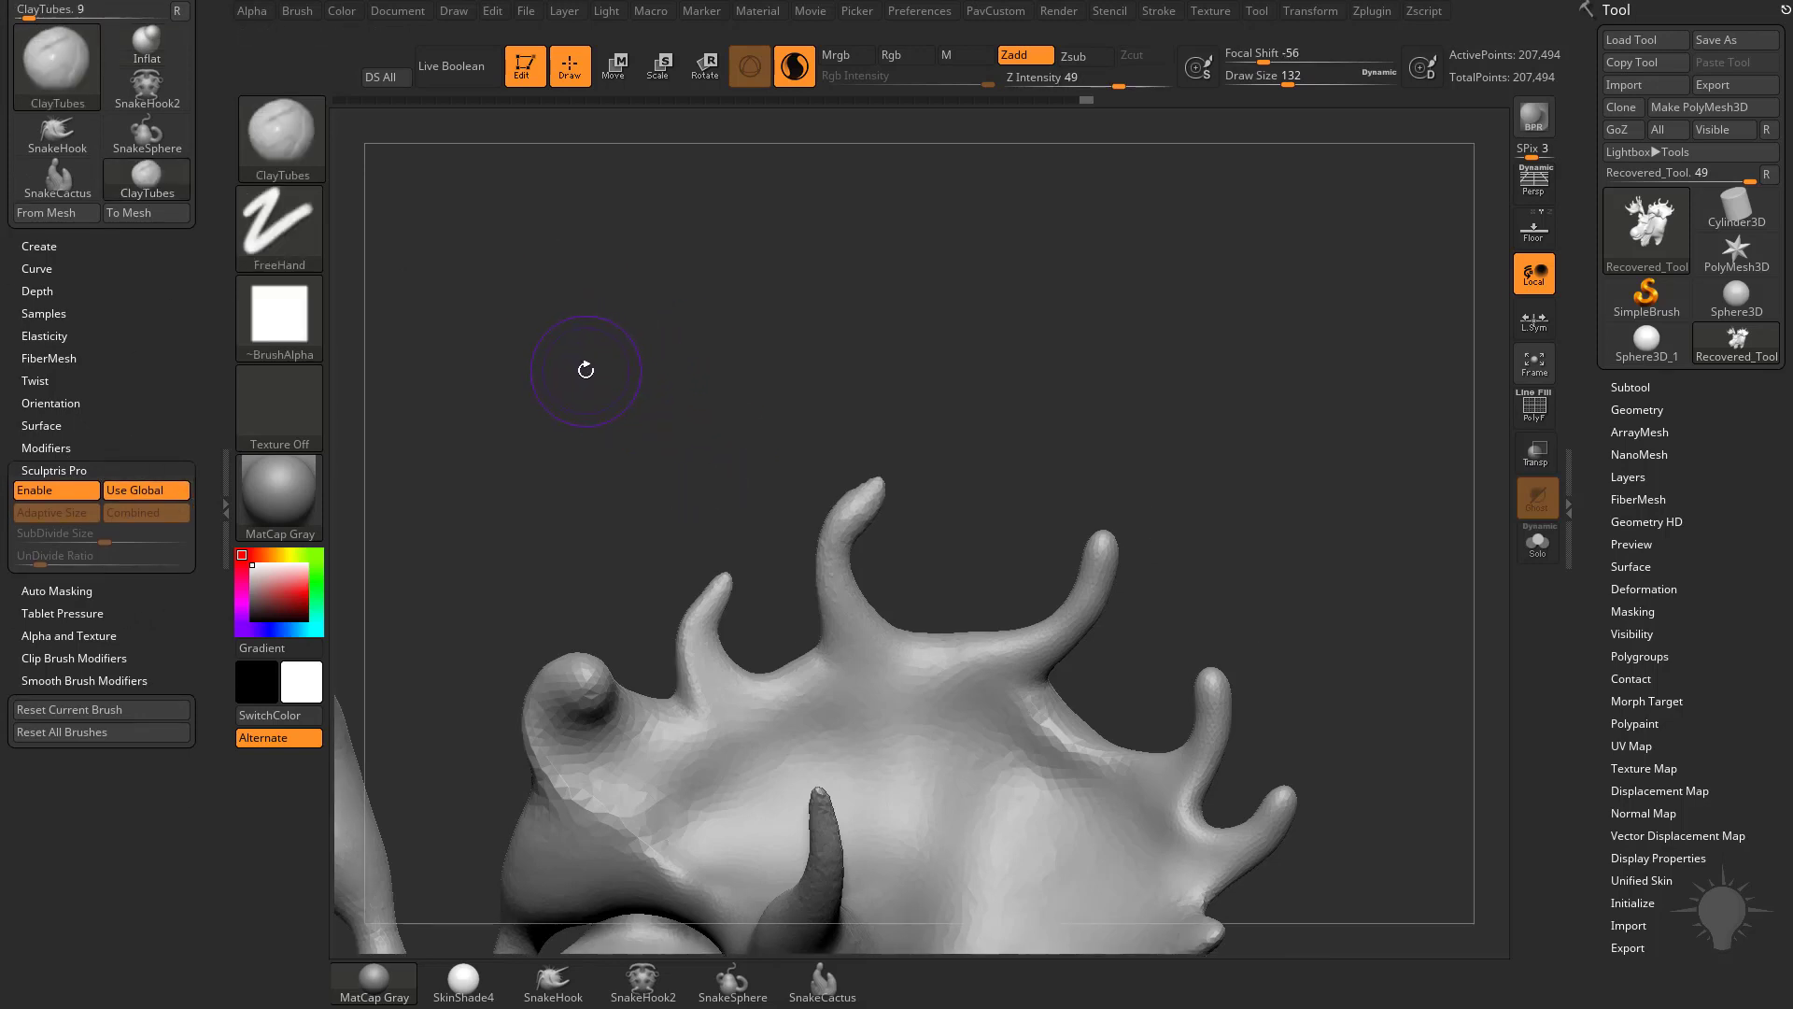
pyautogui.press('b')
pyautogui.press('s')
pyautogui.press('t')
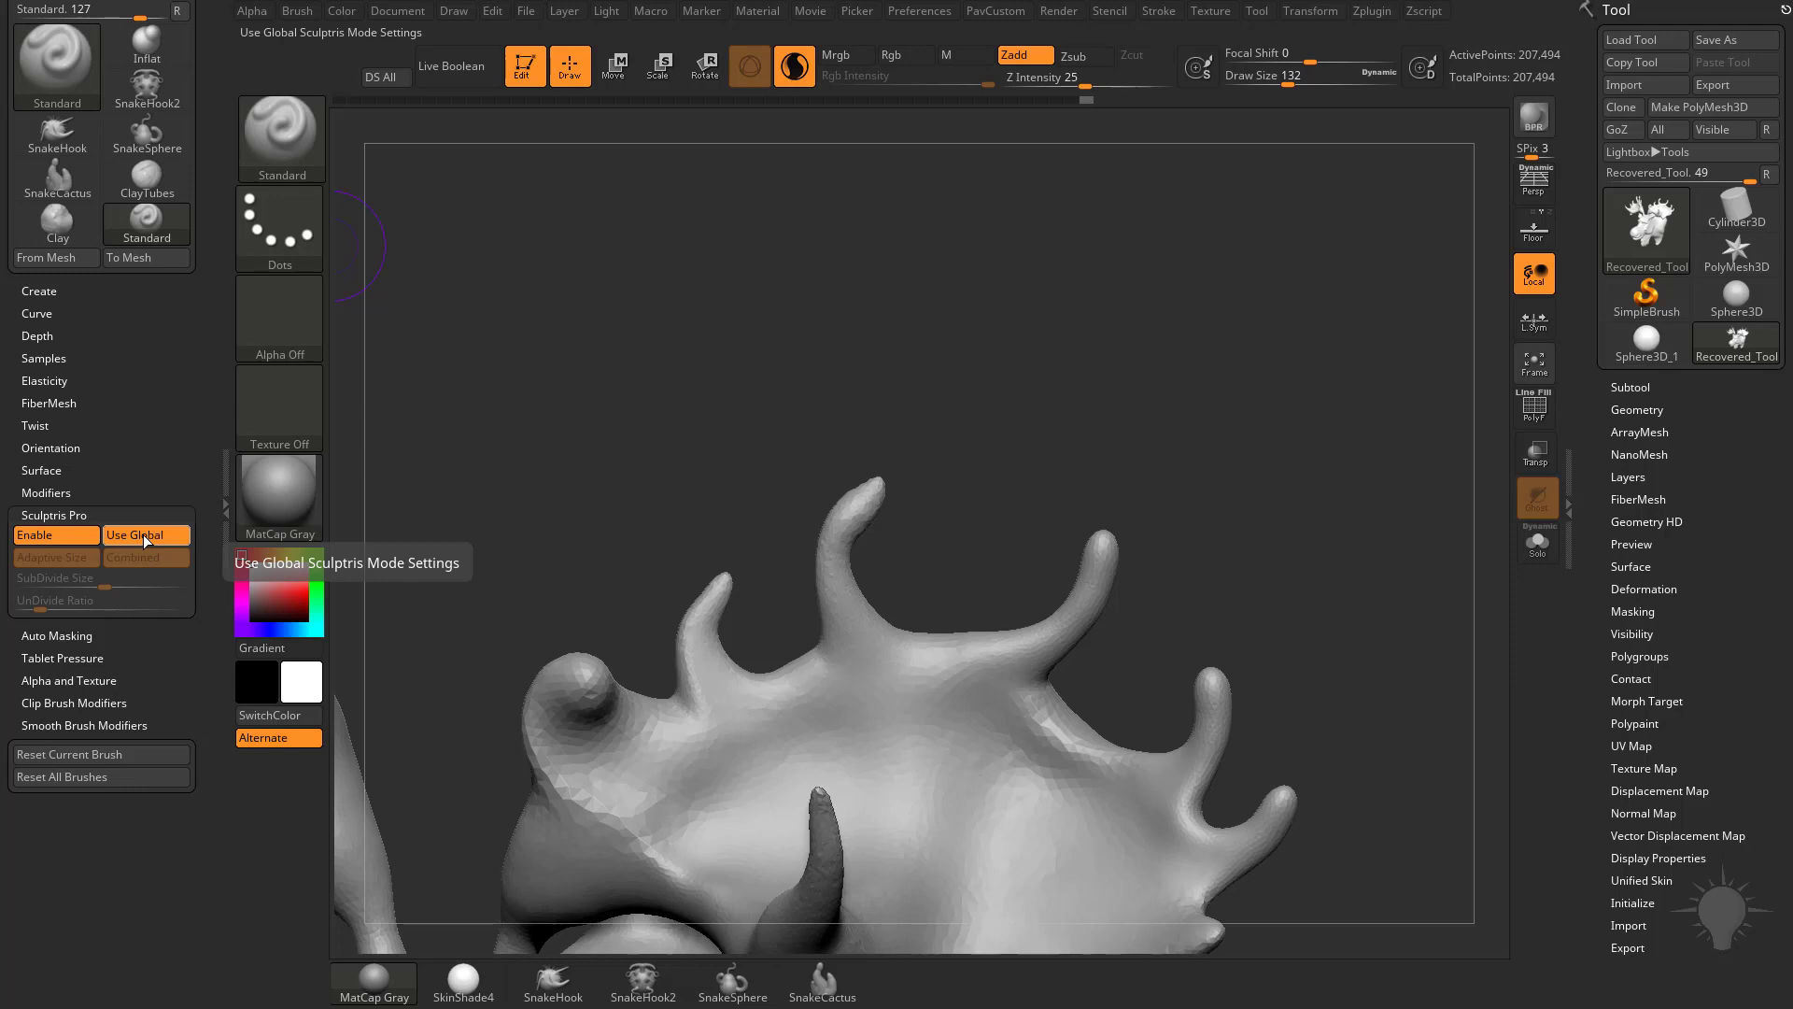
pyautogui.click(1541, 418)
pyautogui.click(1543, 418)
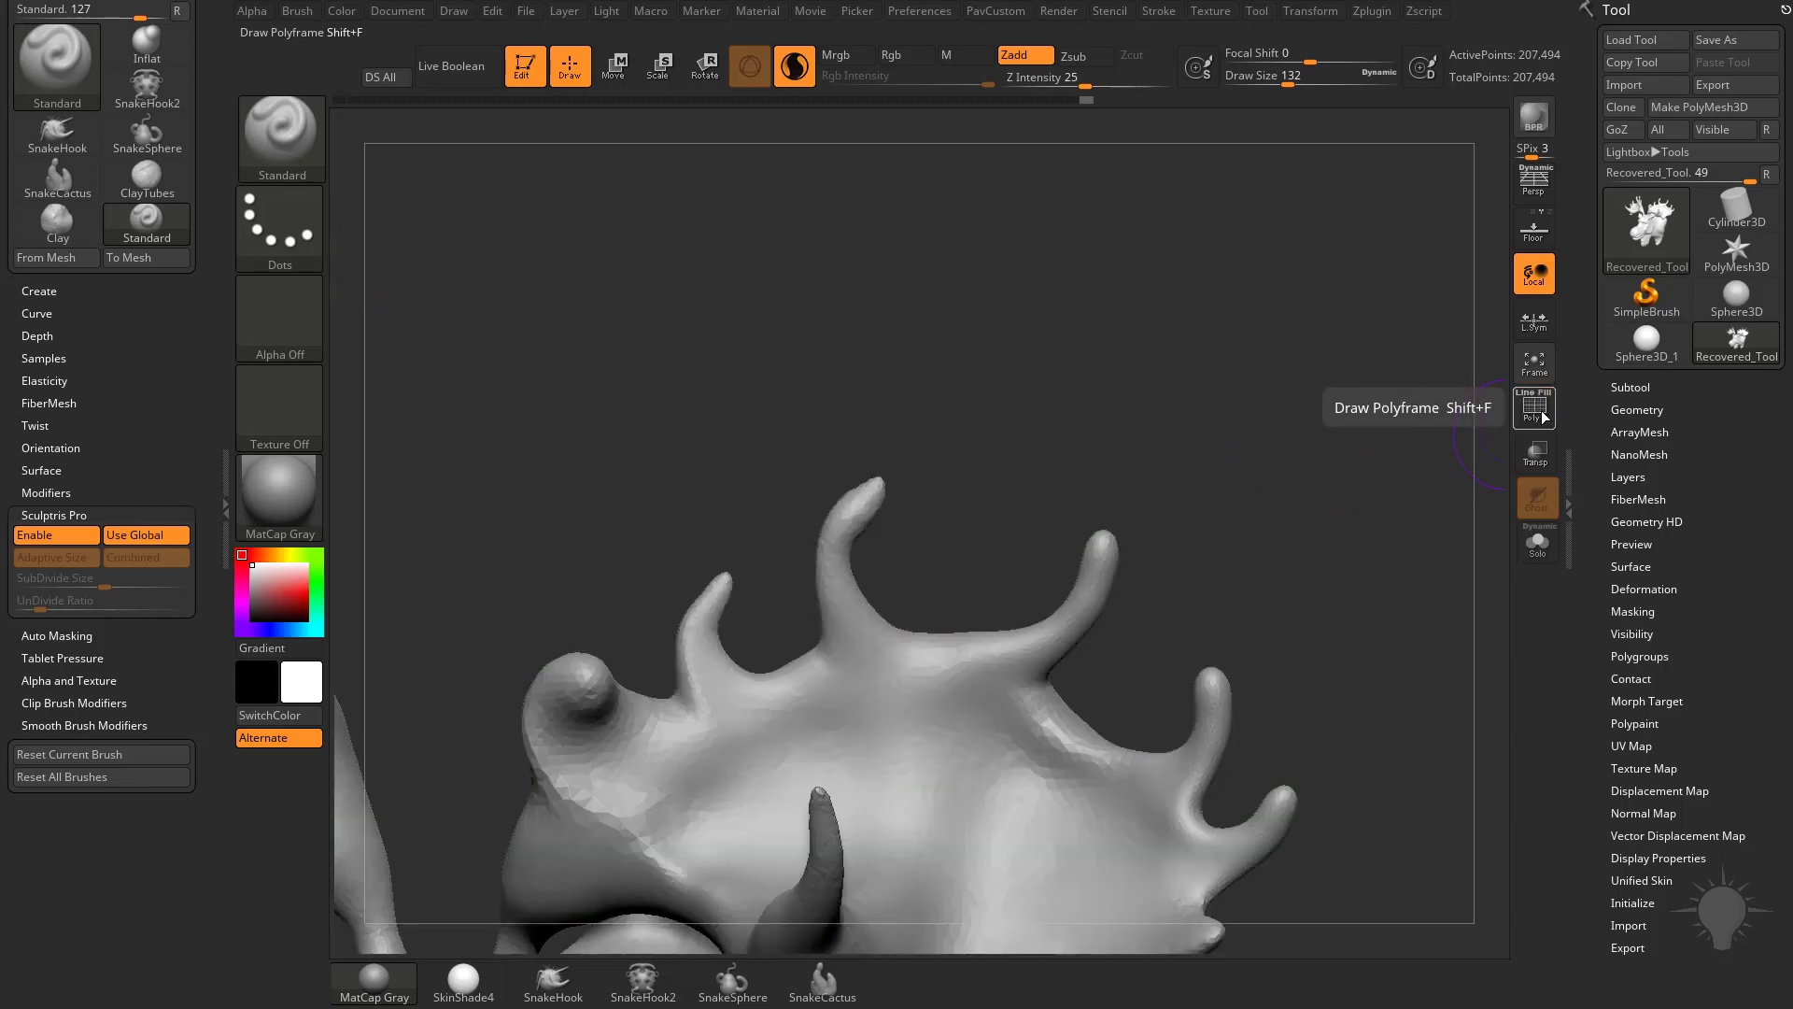
pyautogui.press('ctrl')
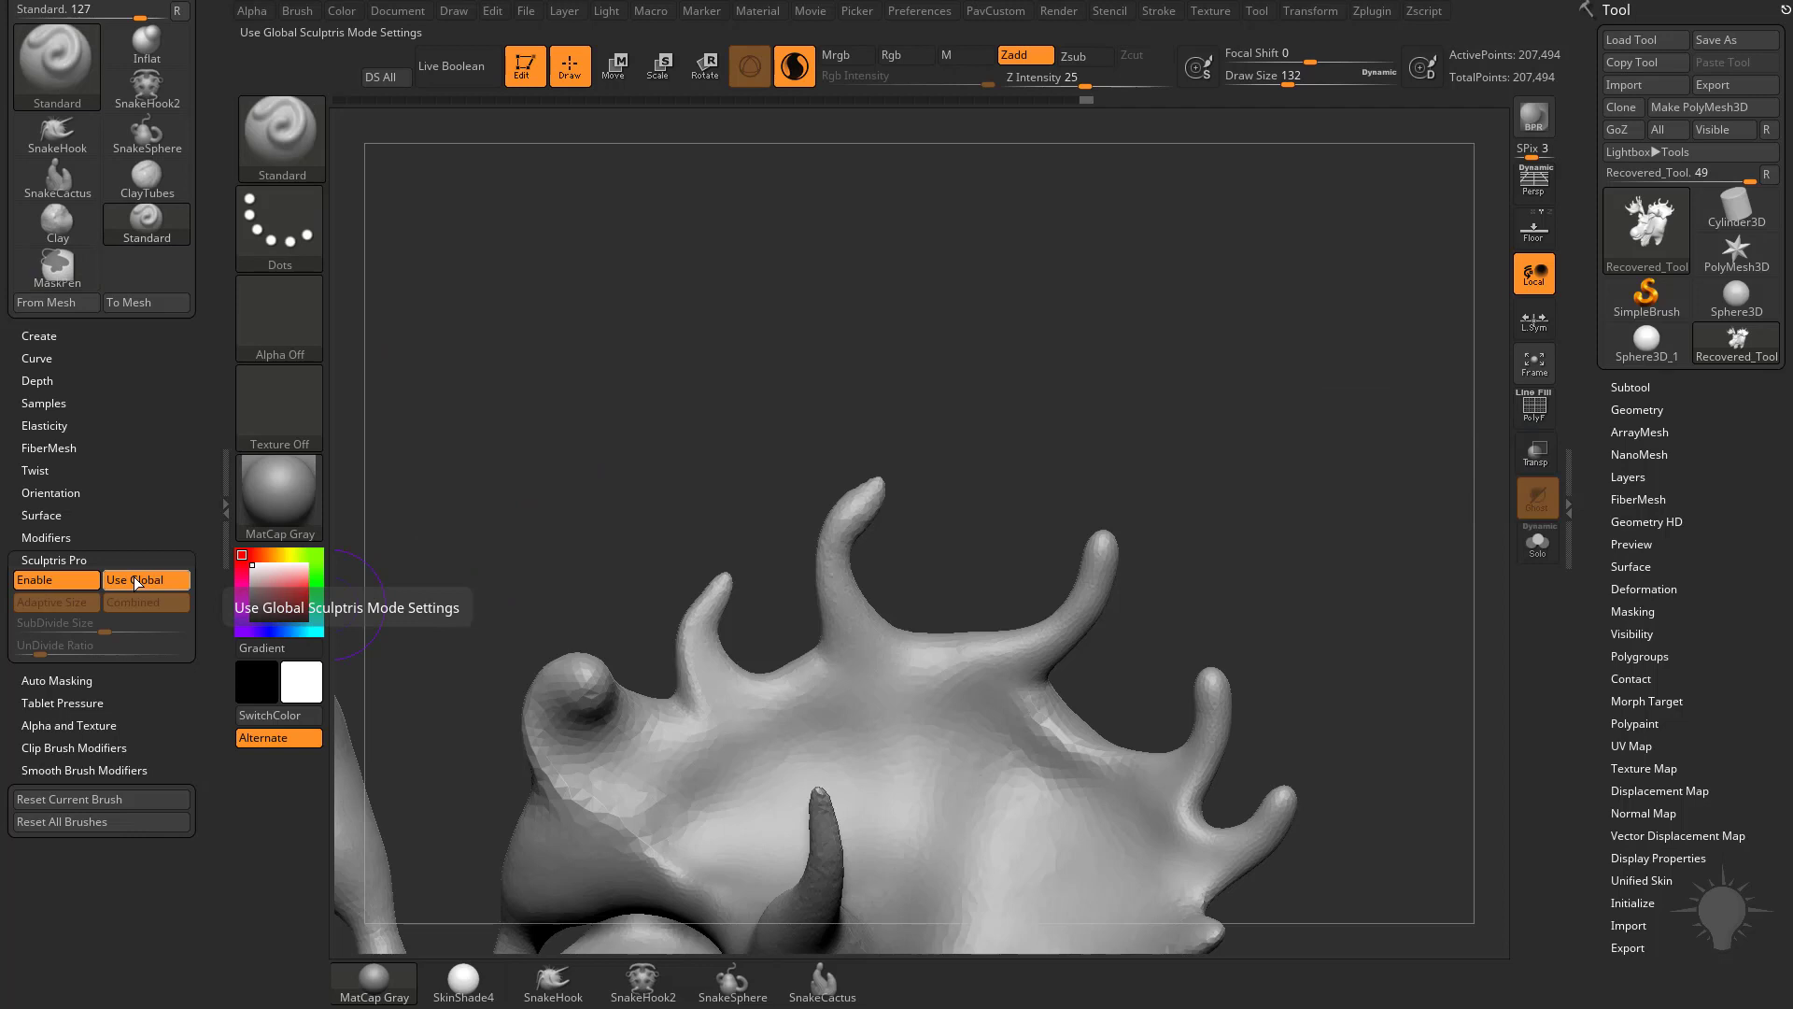
pyautogui.press('ctrl')
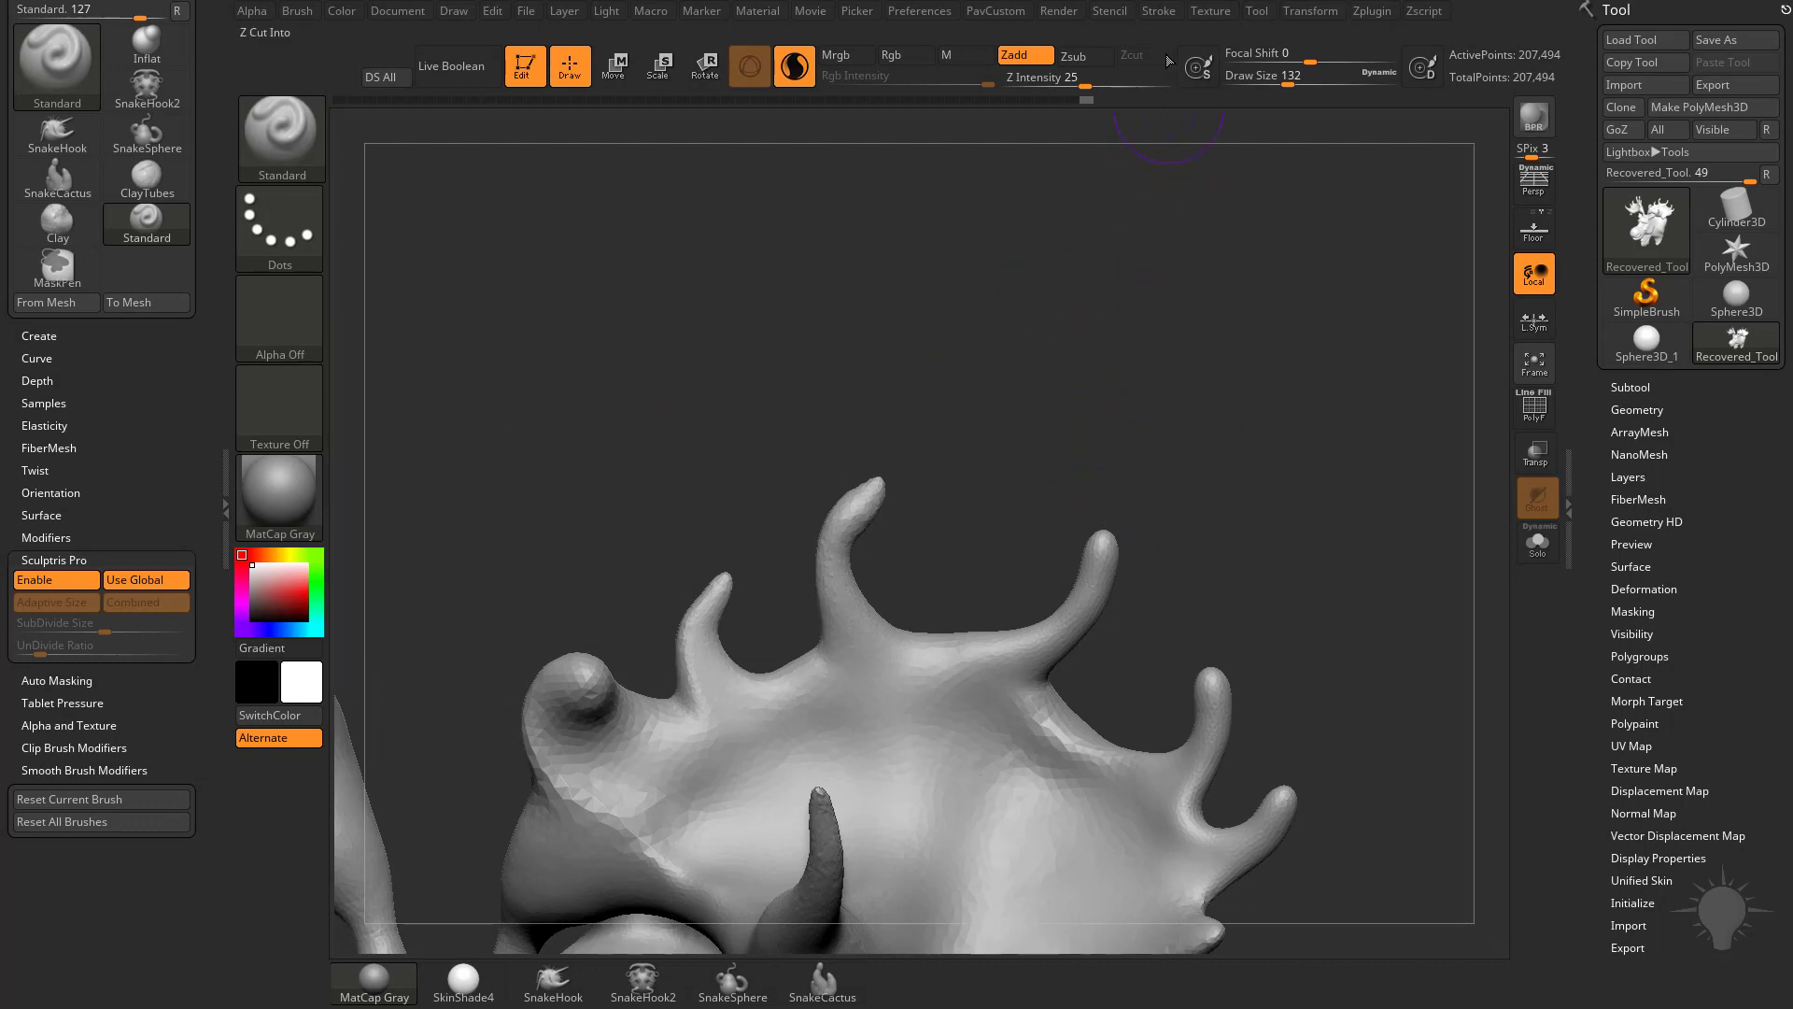
# Dock the Stroke palette in the tray above the Tool palette
pyautogui.click(1165, 13)
pyautogui.click(1158, 13)
pyautogui.moveTo(1149, 34)
pyautogui.mouseDown()
pyautogui.moveTo(1457, 140)
pyautogui.moveTo(1606, 93)
pyautogui.mouseUp()
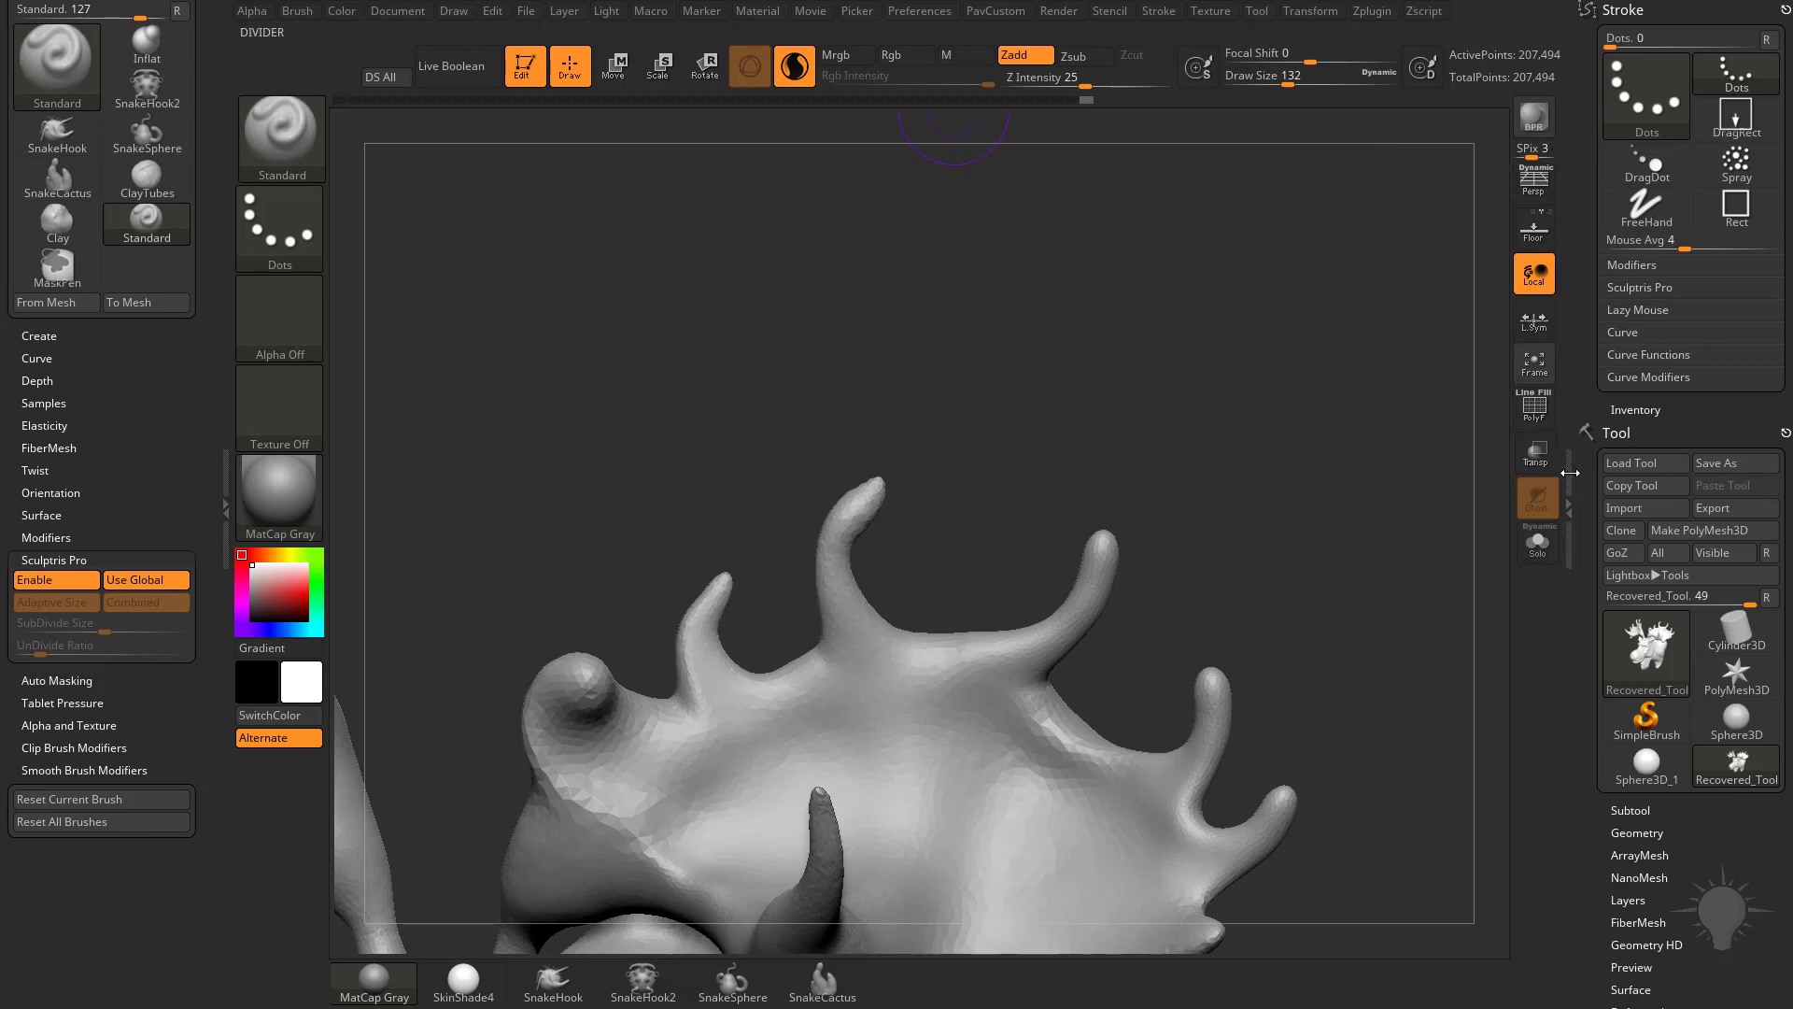
# Collapse and reopen the two side trays holding the Stroke and Brush palettes
pyautogui.click(1569, 504)
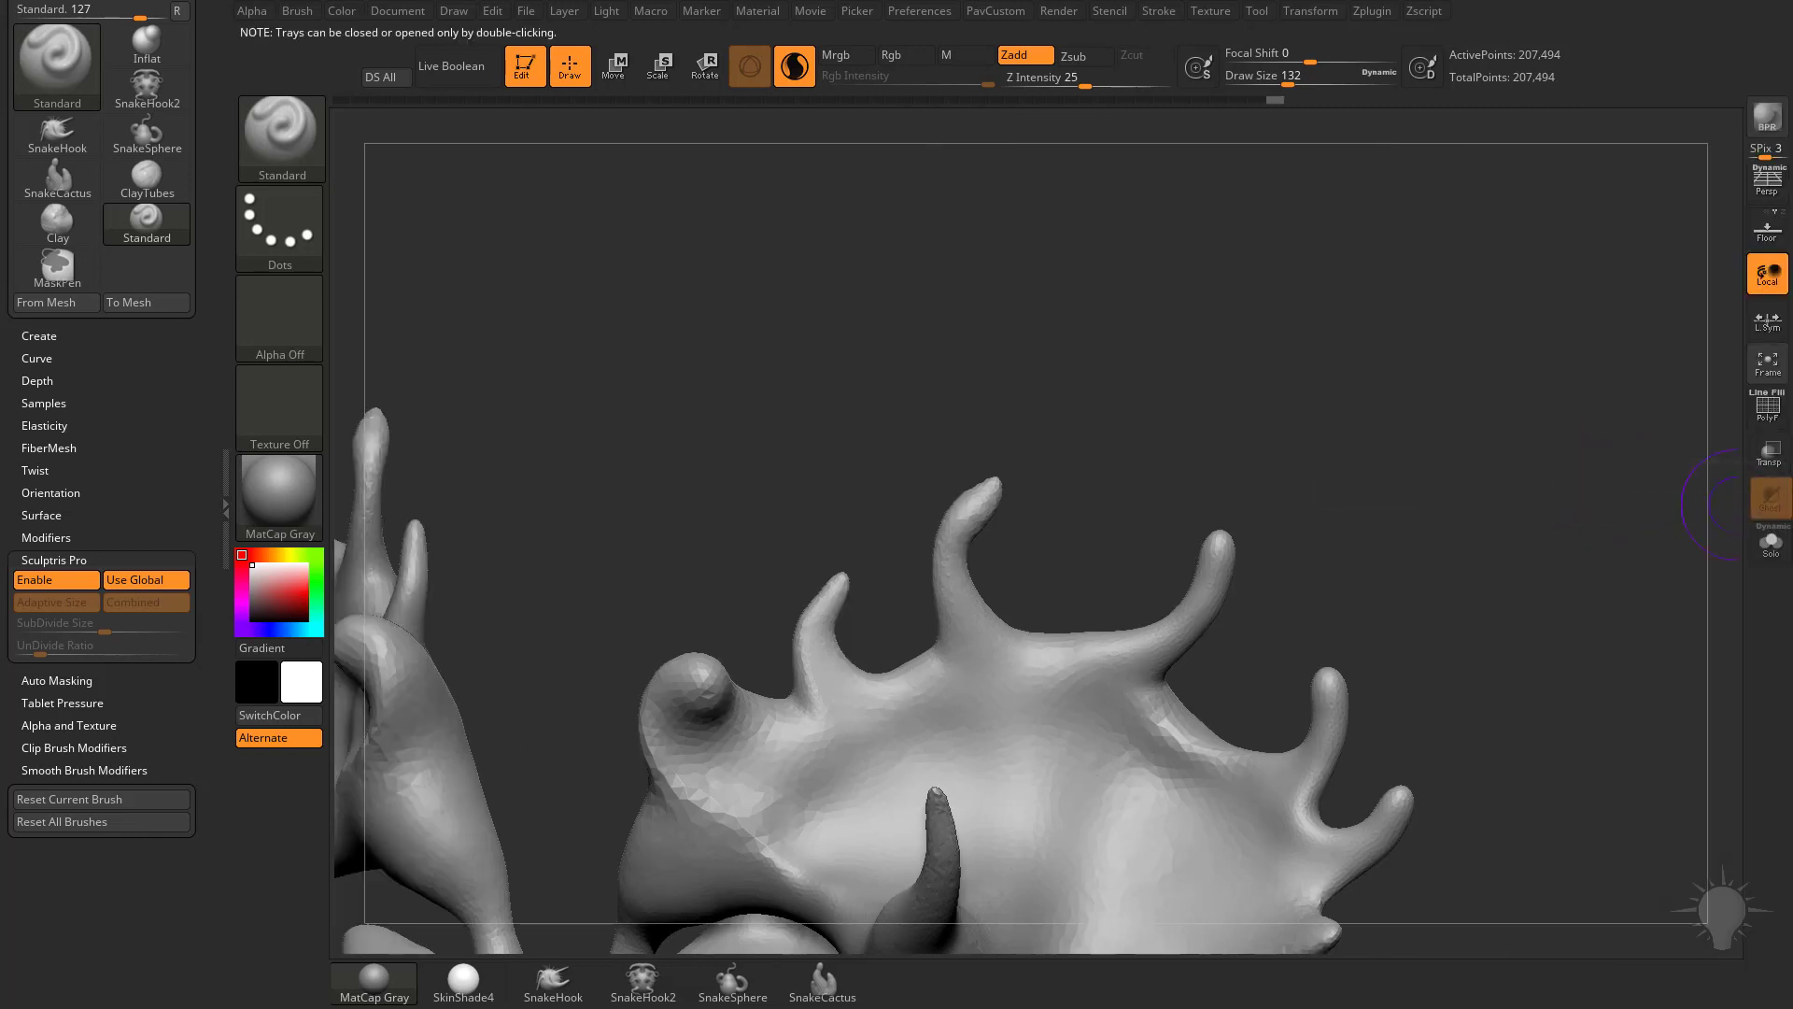
pyautogui.click(1779, 495)
pyautogui.click(227, 448)
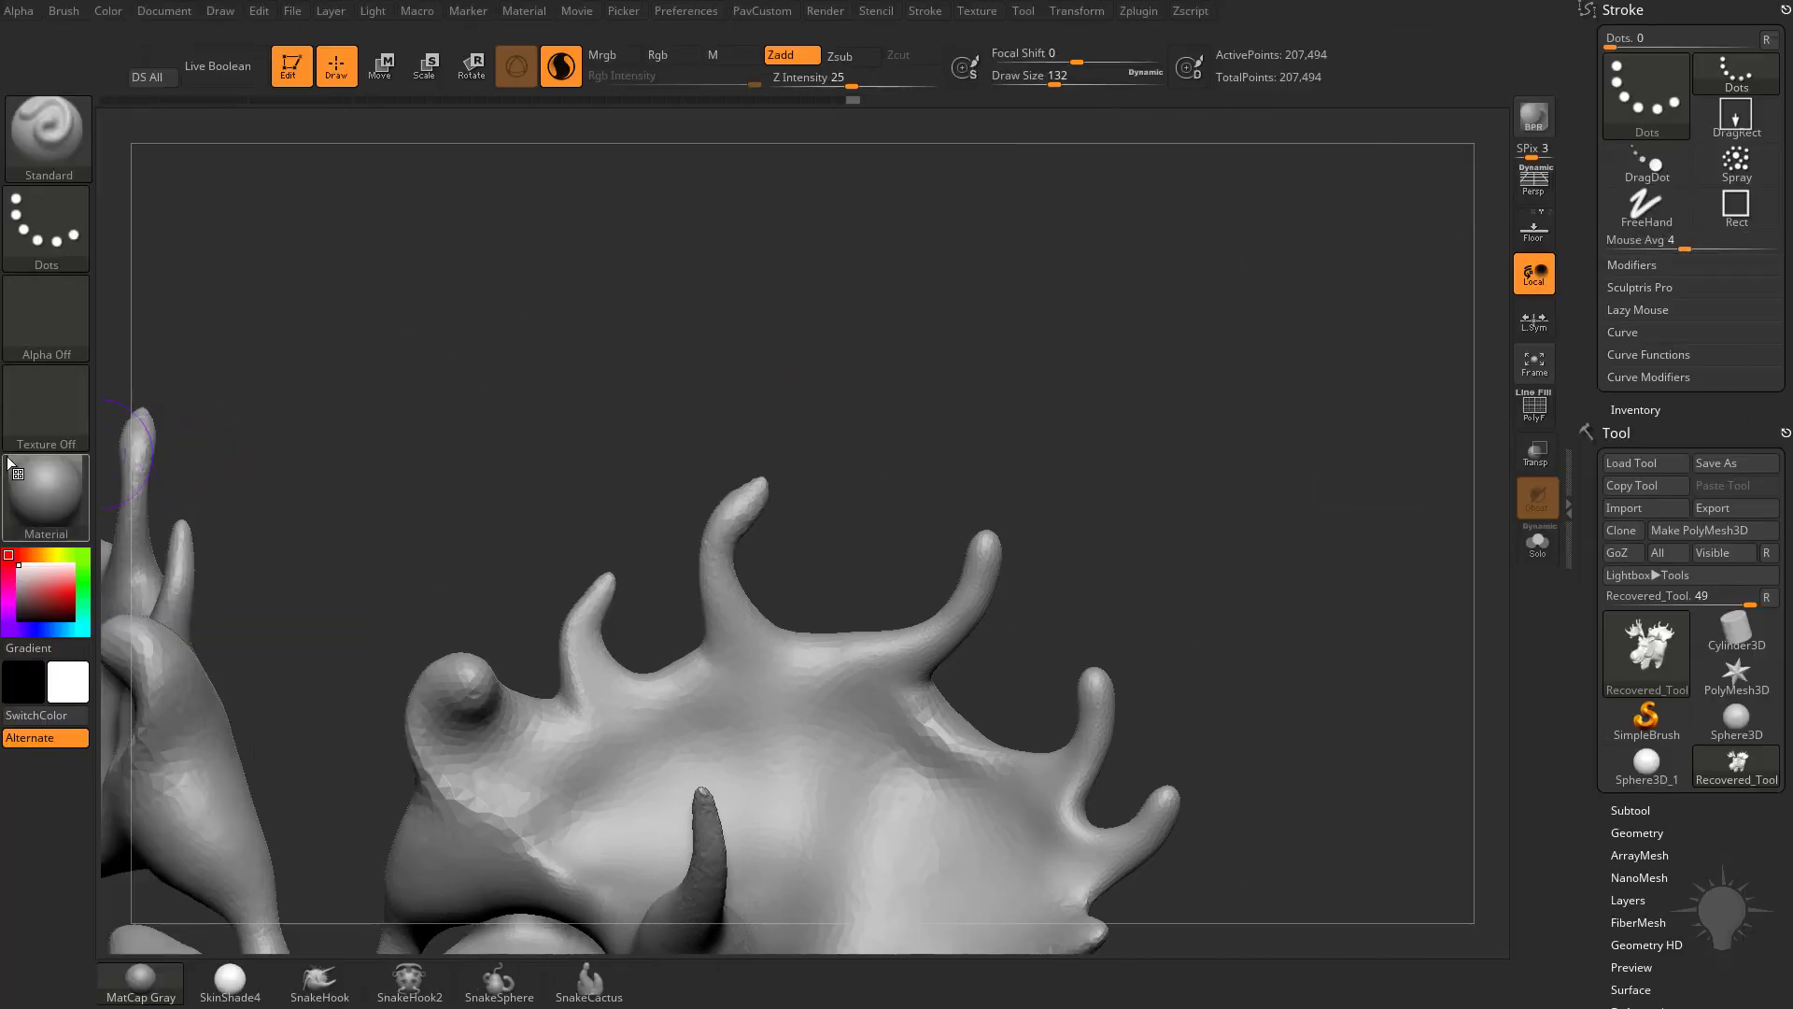
pyautogui.click(3, 462)
# Expand the global Sculptris Pro settings in the Stroke palette, keeping the brush's own Sculptris Pro settings in view
pyautogui.moveTo(162, 349); pyautogui.dragTo(159, 495)
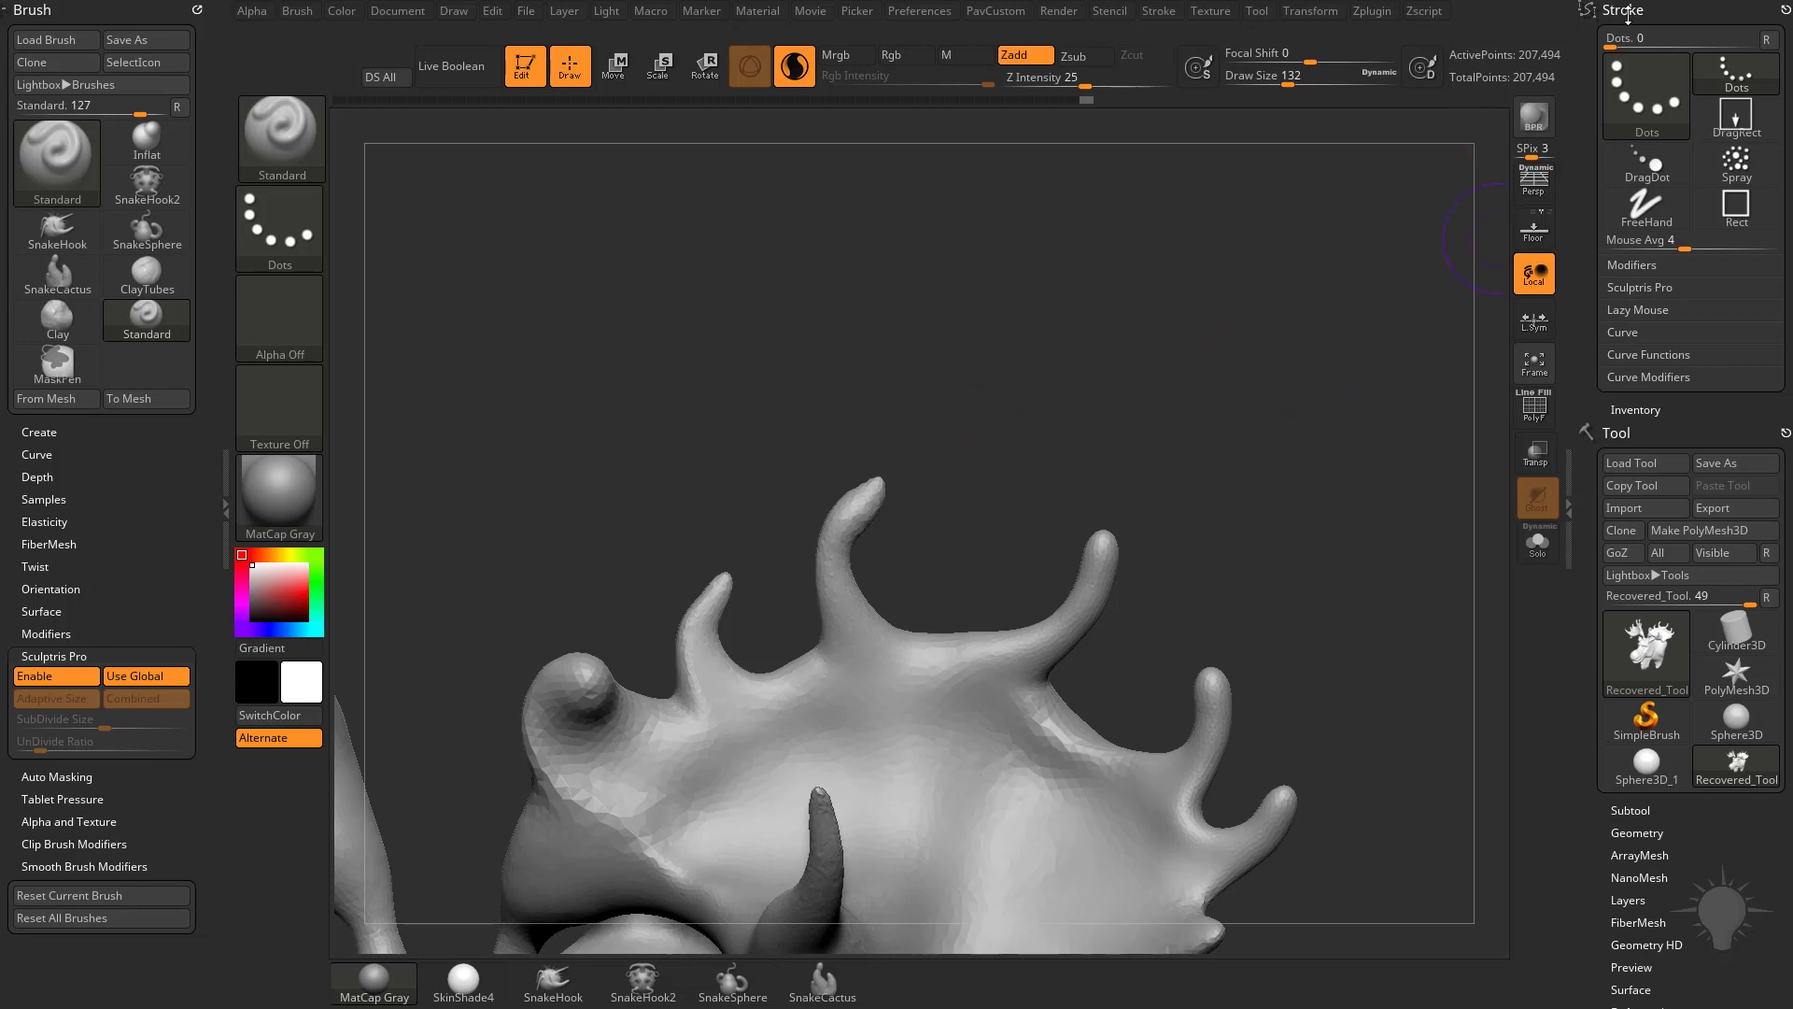
pyautogui.click(1629, 295)
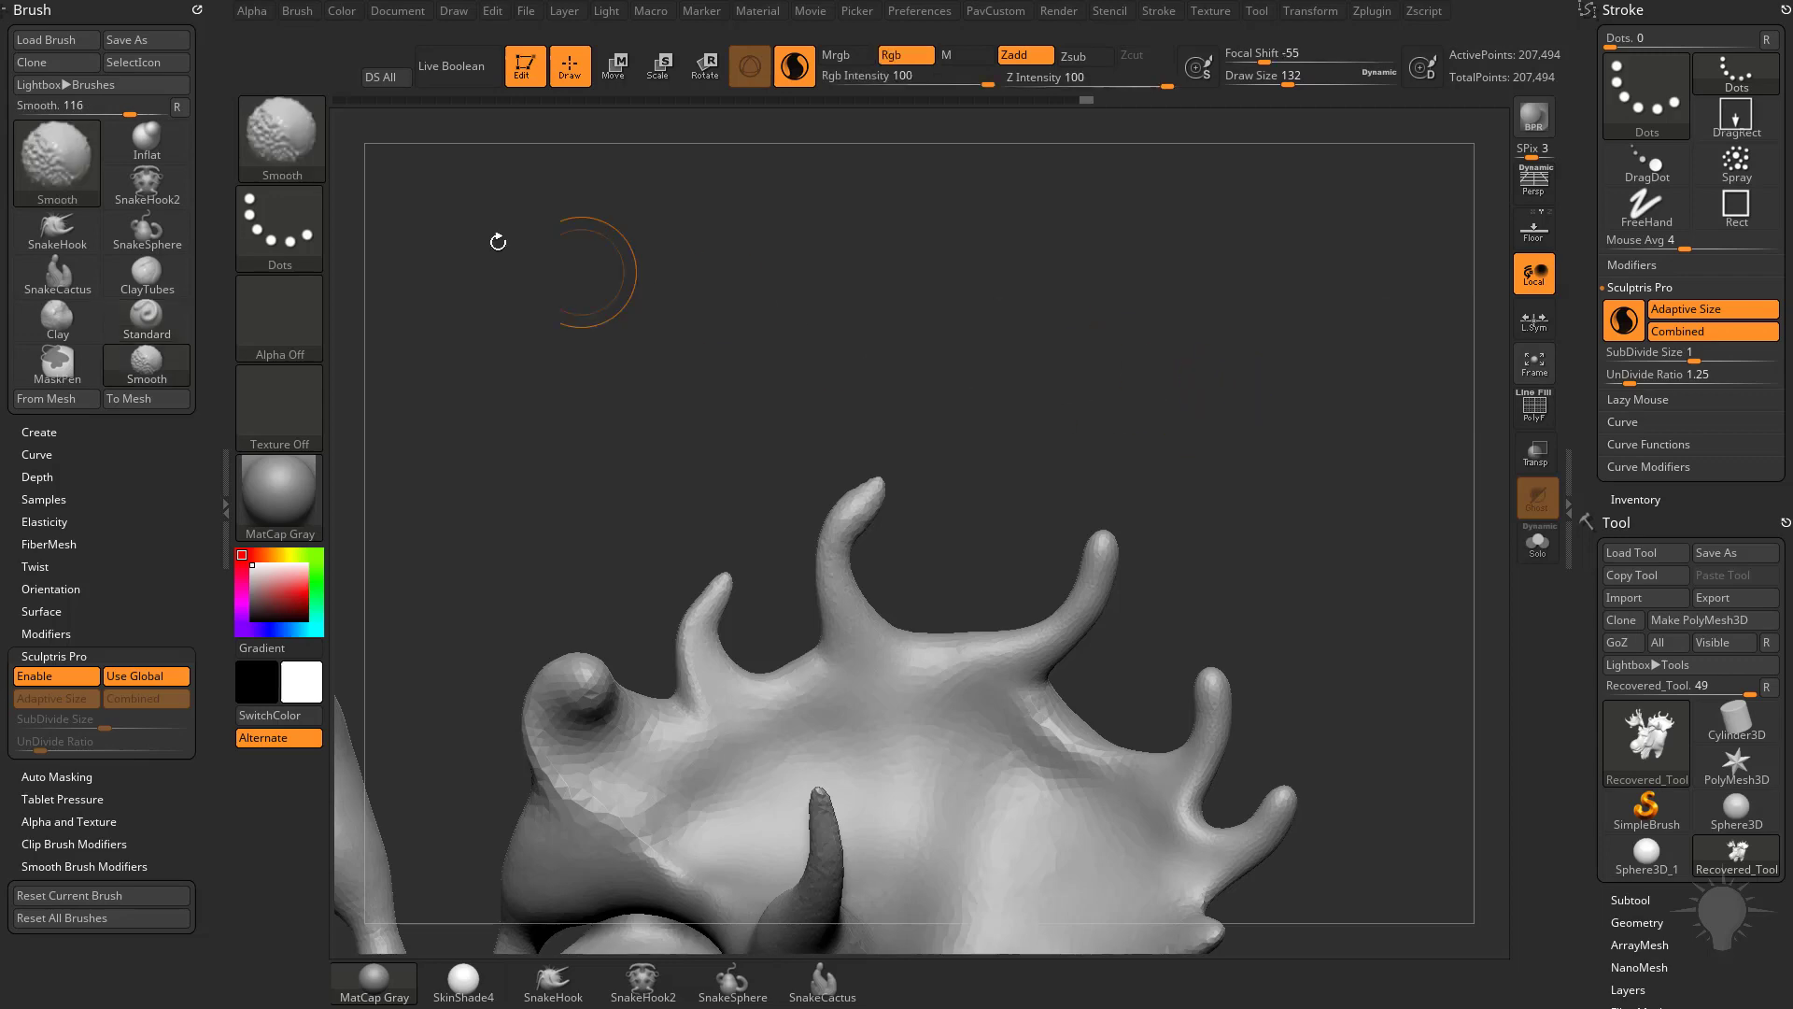
# Choose Smooth_1 as the smoothing brush and smooth the surface around the round knob and just below it
pyautogui.keyDown('shift'); pyautogui.click(281, 135); pyautogui.keyUp('shift')
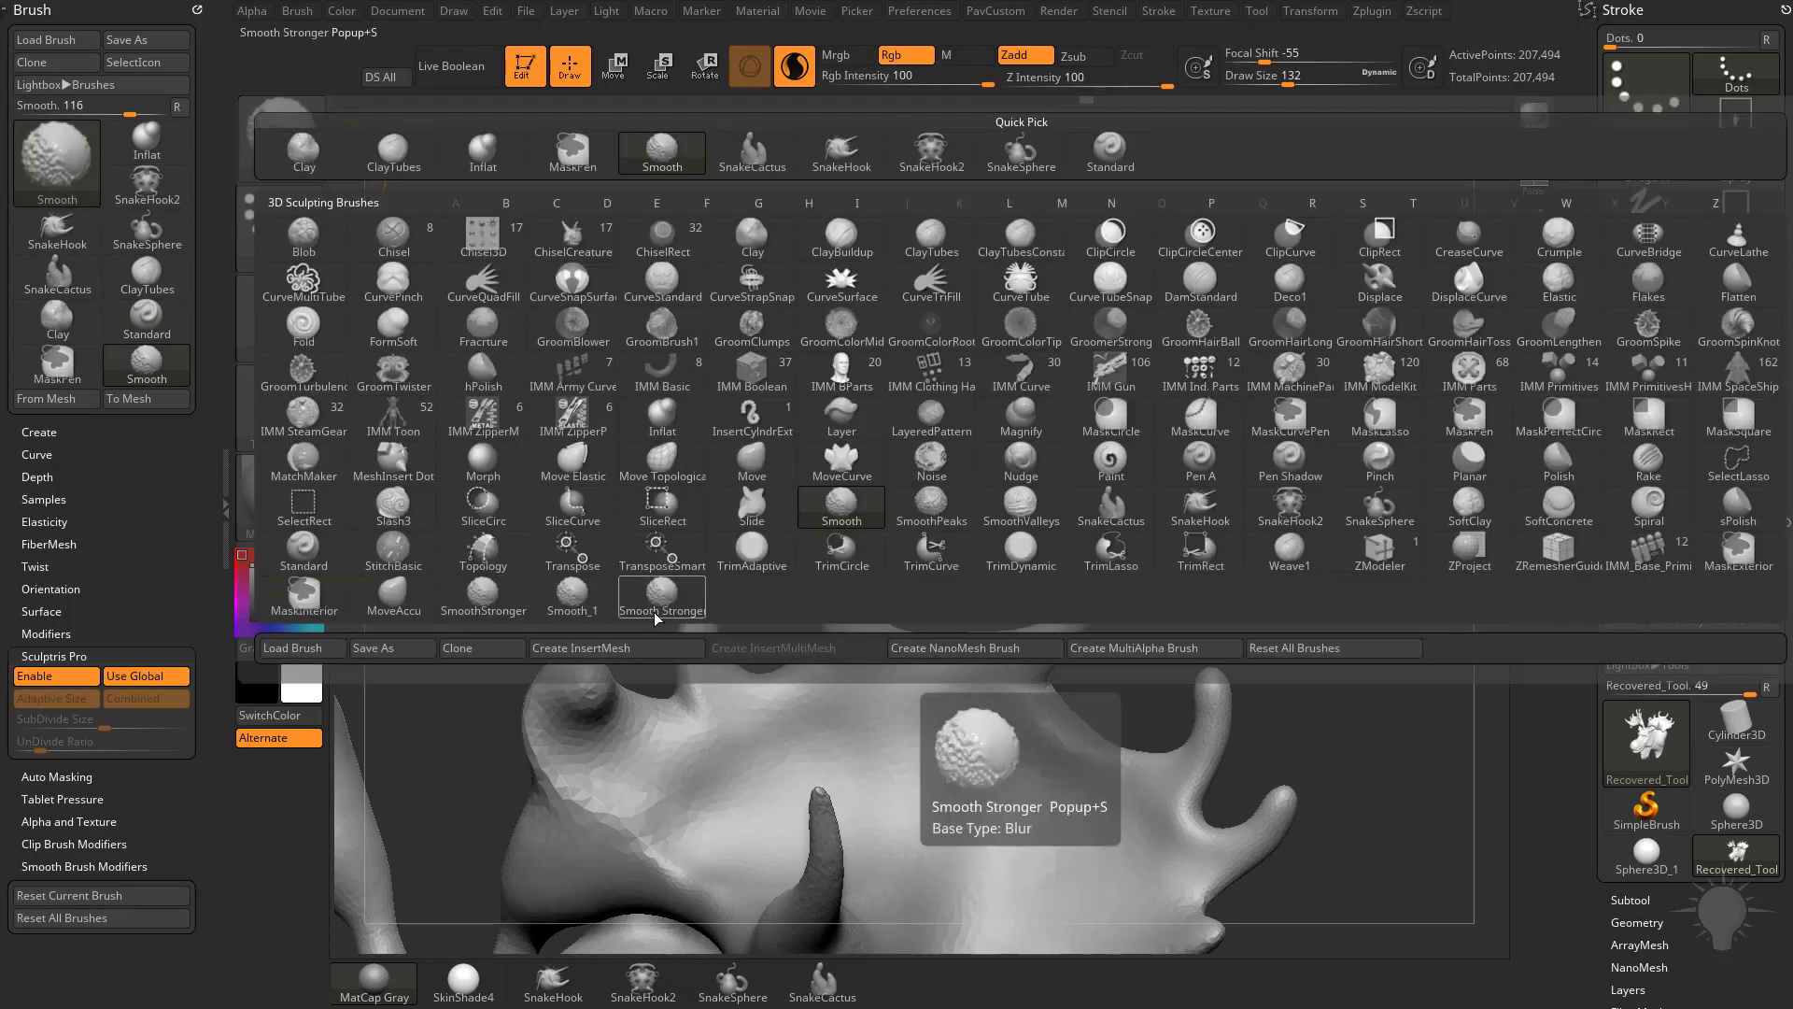
pyautogui.click(580, 609)
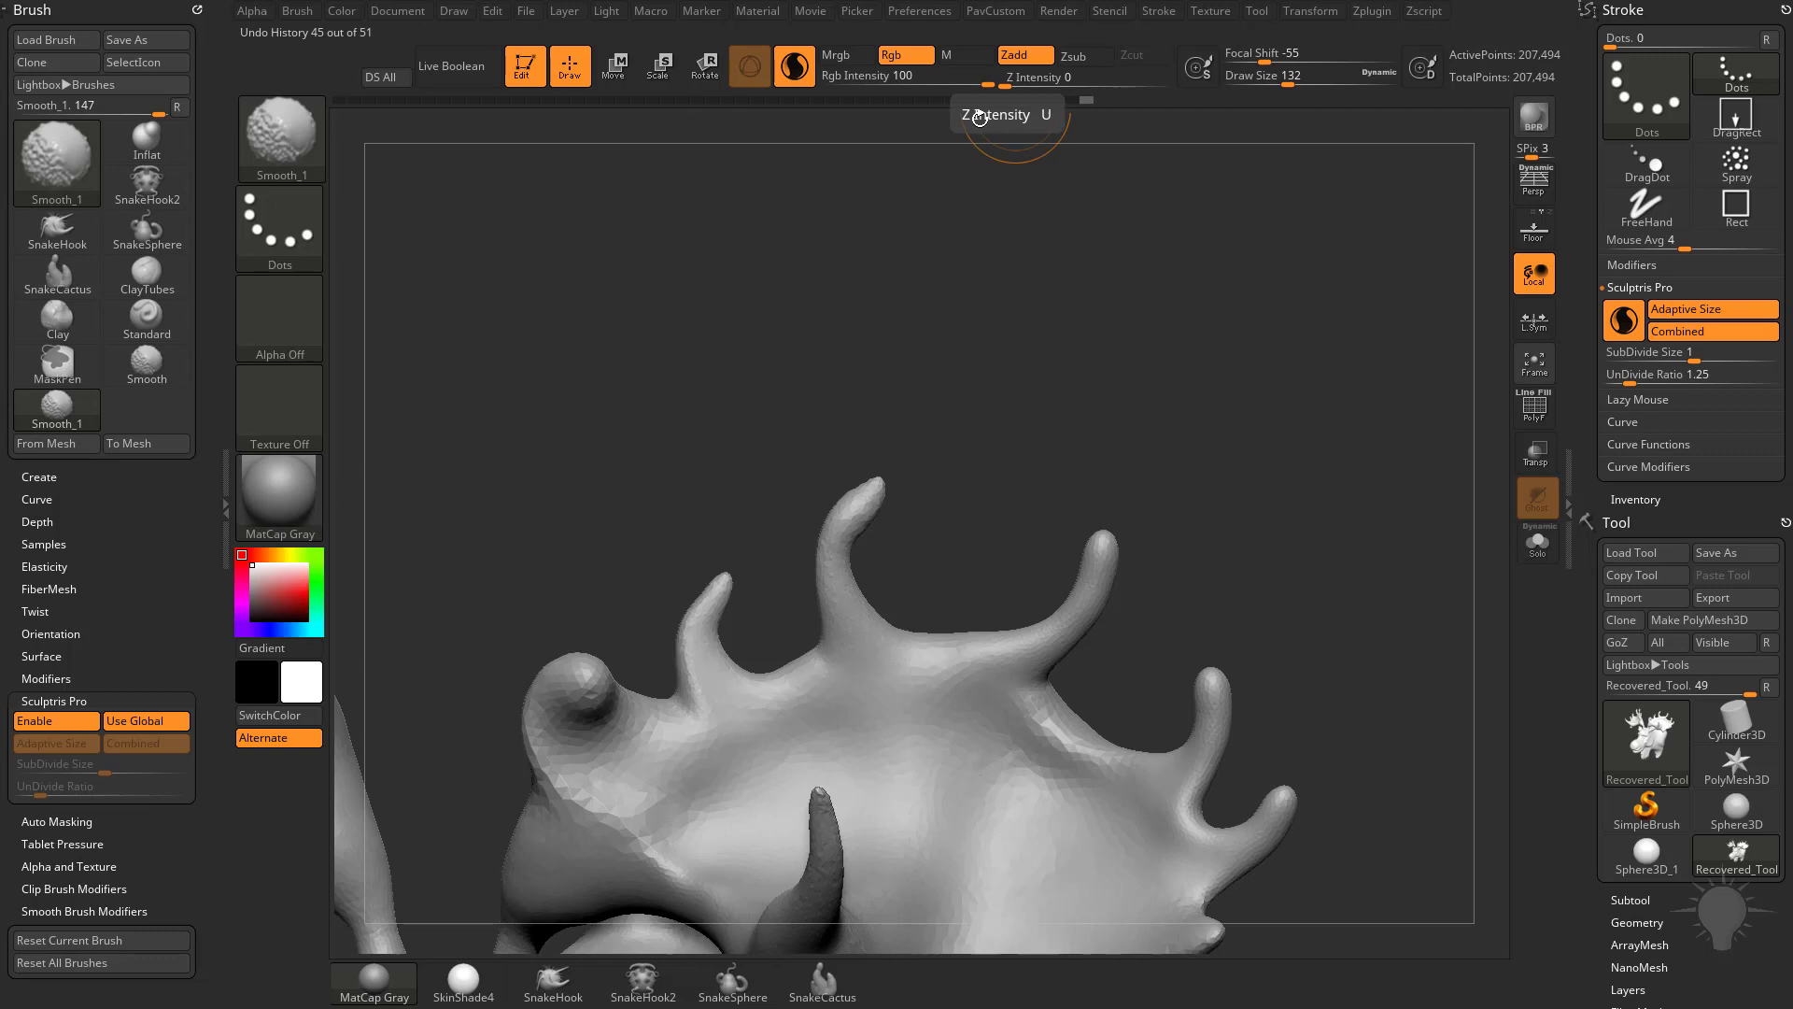
pyautogui.moveTo(590, 702)
pyautogui.mouseDown()
pyautogui.moveTo(553, 732)
pyautogui.moveTo(595, 709)
pyautogui.mouseUp()
pyautogui.moveTo(660, 760); pyautogui.dragTo(601, 783)
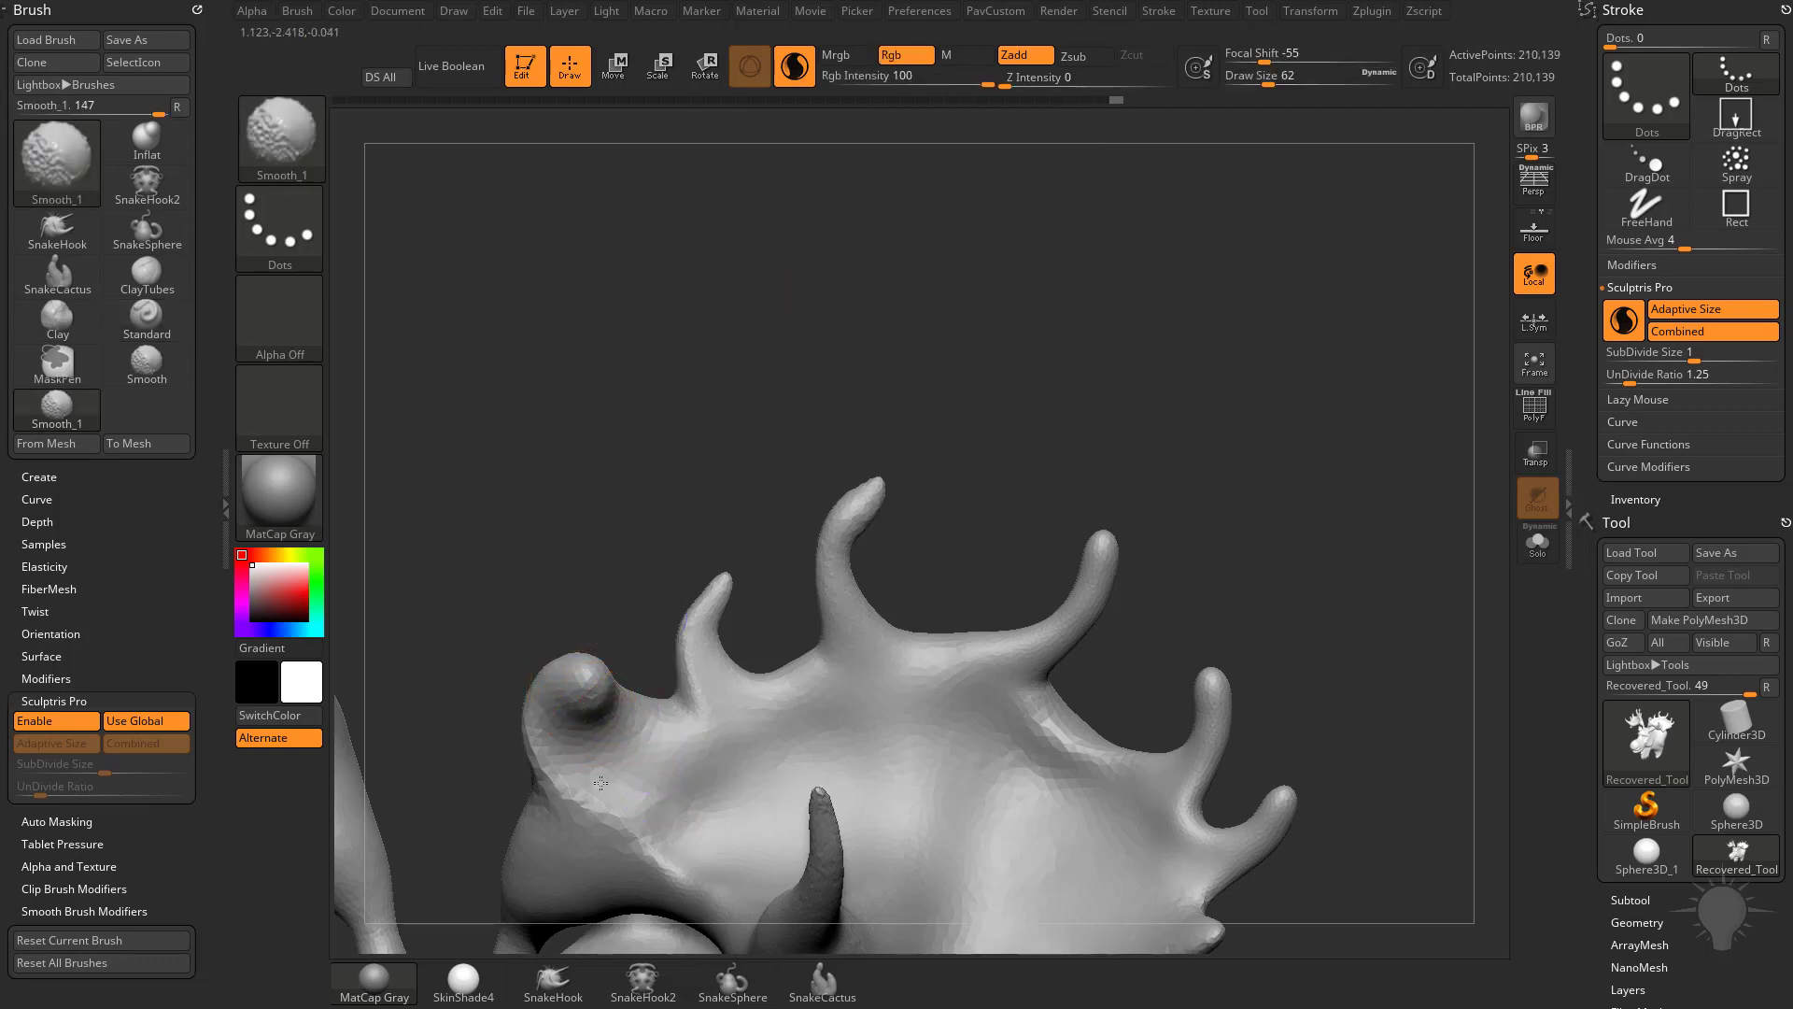
pyautogui.moveTo(554, 699)
pyautogui.keyDown('shift'); pyautogui.mouseDown()
pyautogui.moveTo(682, 766)
pyautogui.moveTo(617, 697)
pyautogui.mouseUp(); pyautogui.keyUp('shift')
# Smooth the surface between the upper horns at draw size 124, using the polyframe display to inspect the mesh density
pyautogui.hotkey('shift', 'f')
pyautogui.press('s')
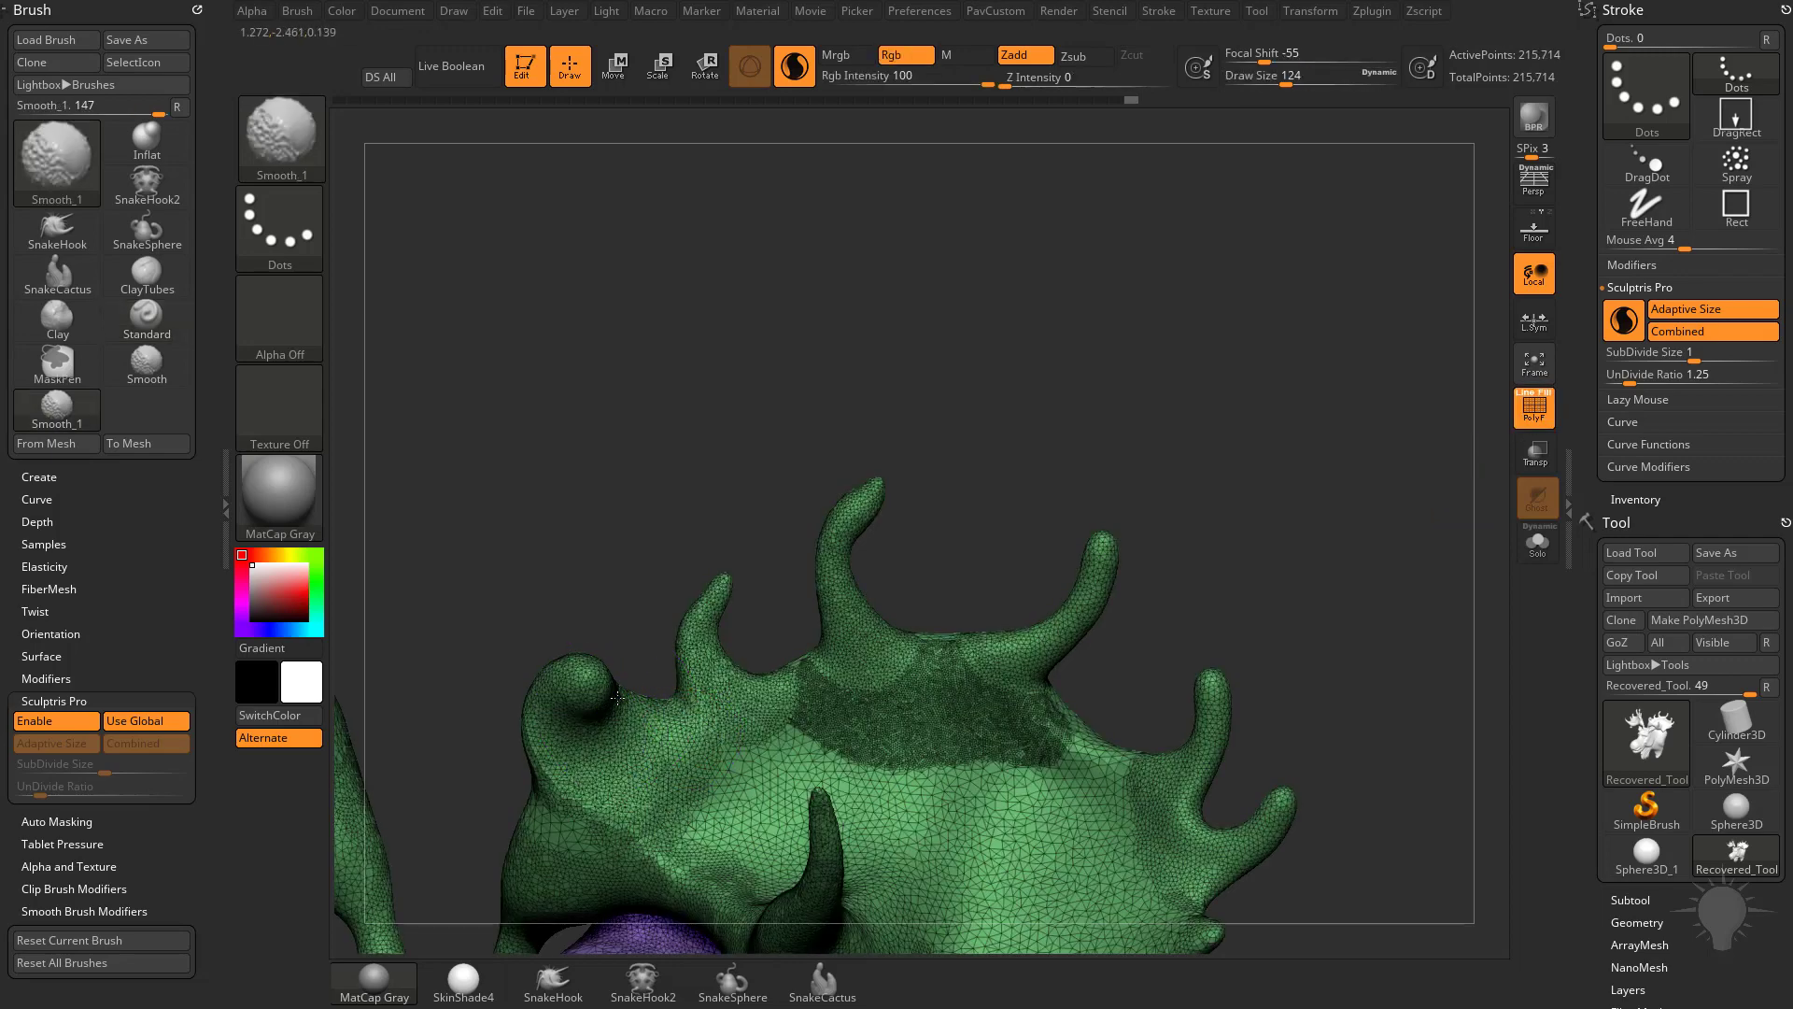
pyautogui.moveTo(919, 691)
pyautogui.keyDown('shift'); pyautogui.mouseDown()
pyautogui.moveTo(822, 681)
pyautogui.moveTo(943, 747)
pyautogui.moveTo(1130, 747)
pyautogui.mouseUp(); pyautogui.keyUp('shift')
pyautogui.click(1534, 408)
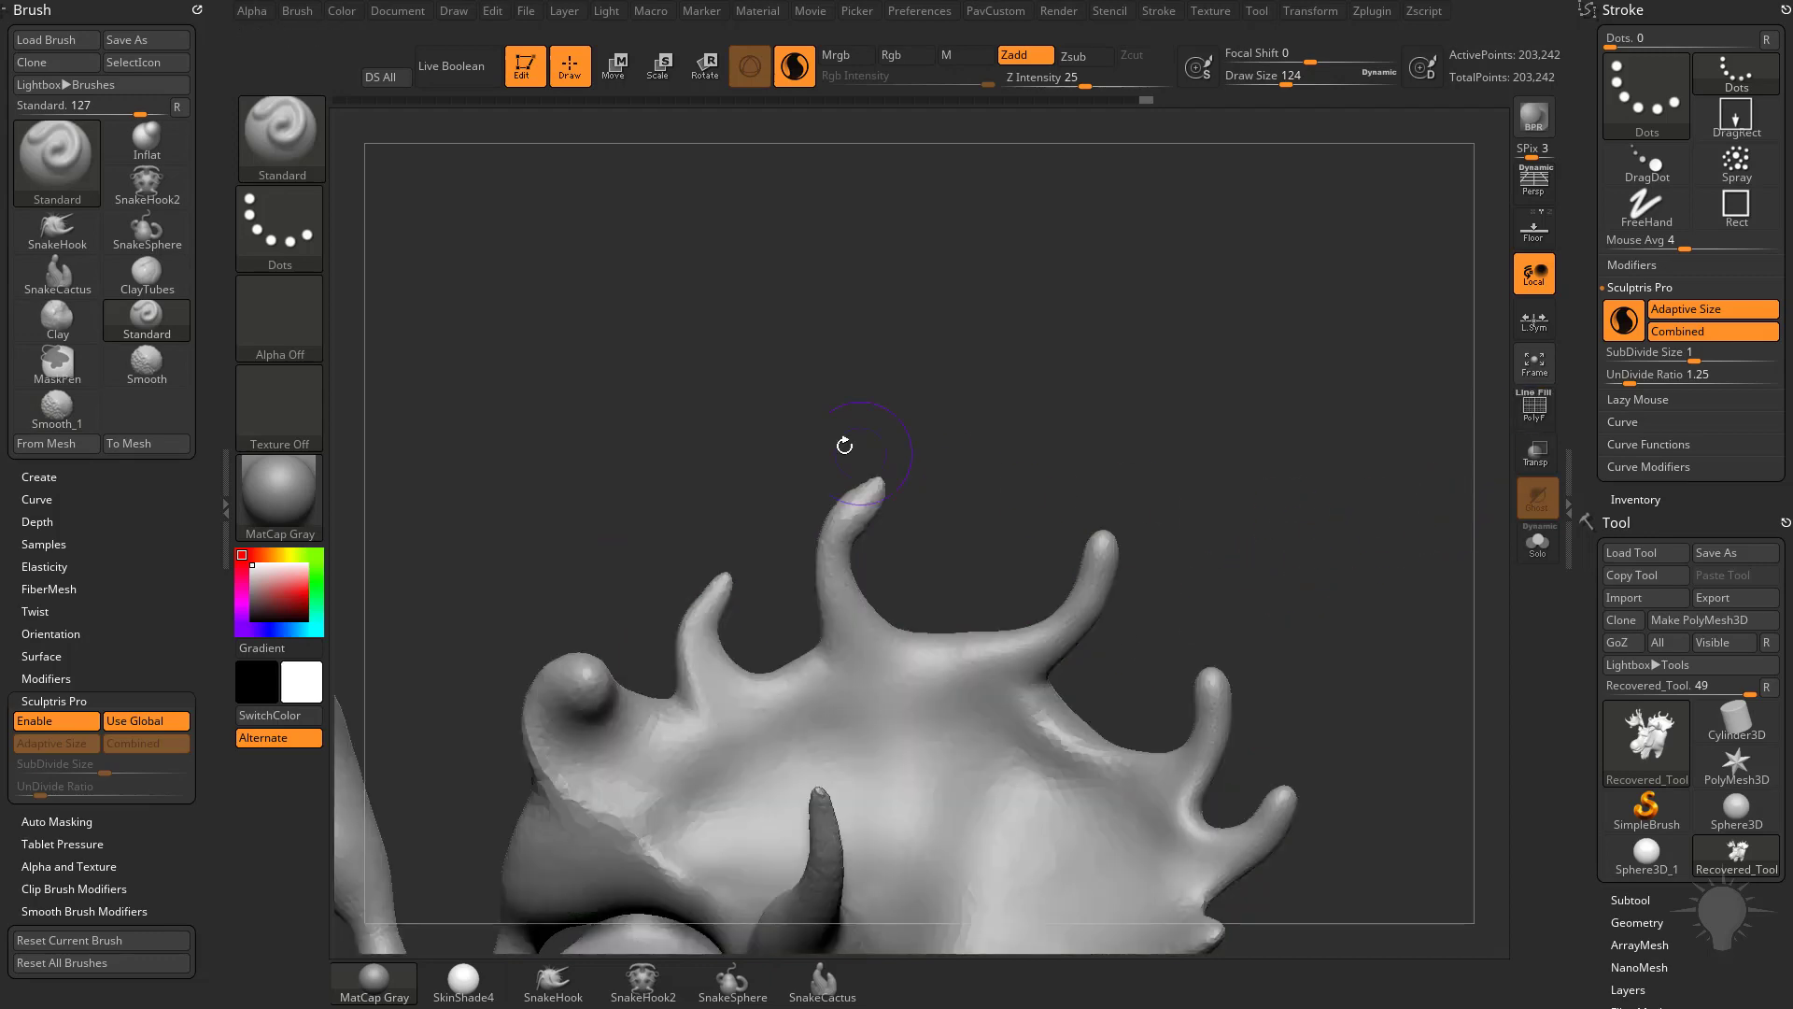
# Clone the Smooth_1 brush and assign the copy, Smooth_2, as the smoothing brush
pyautogui.press('shift')
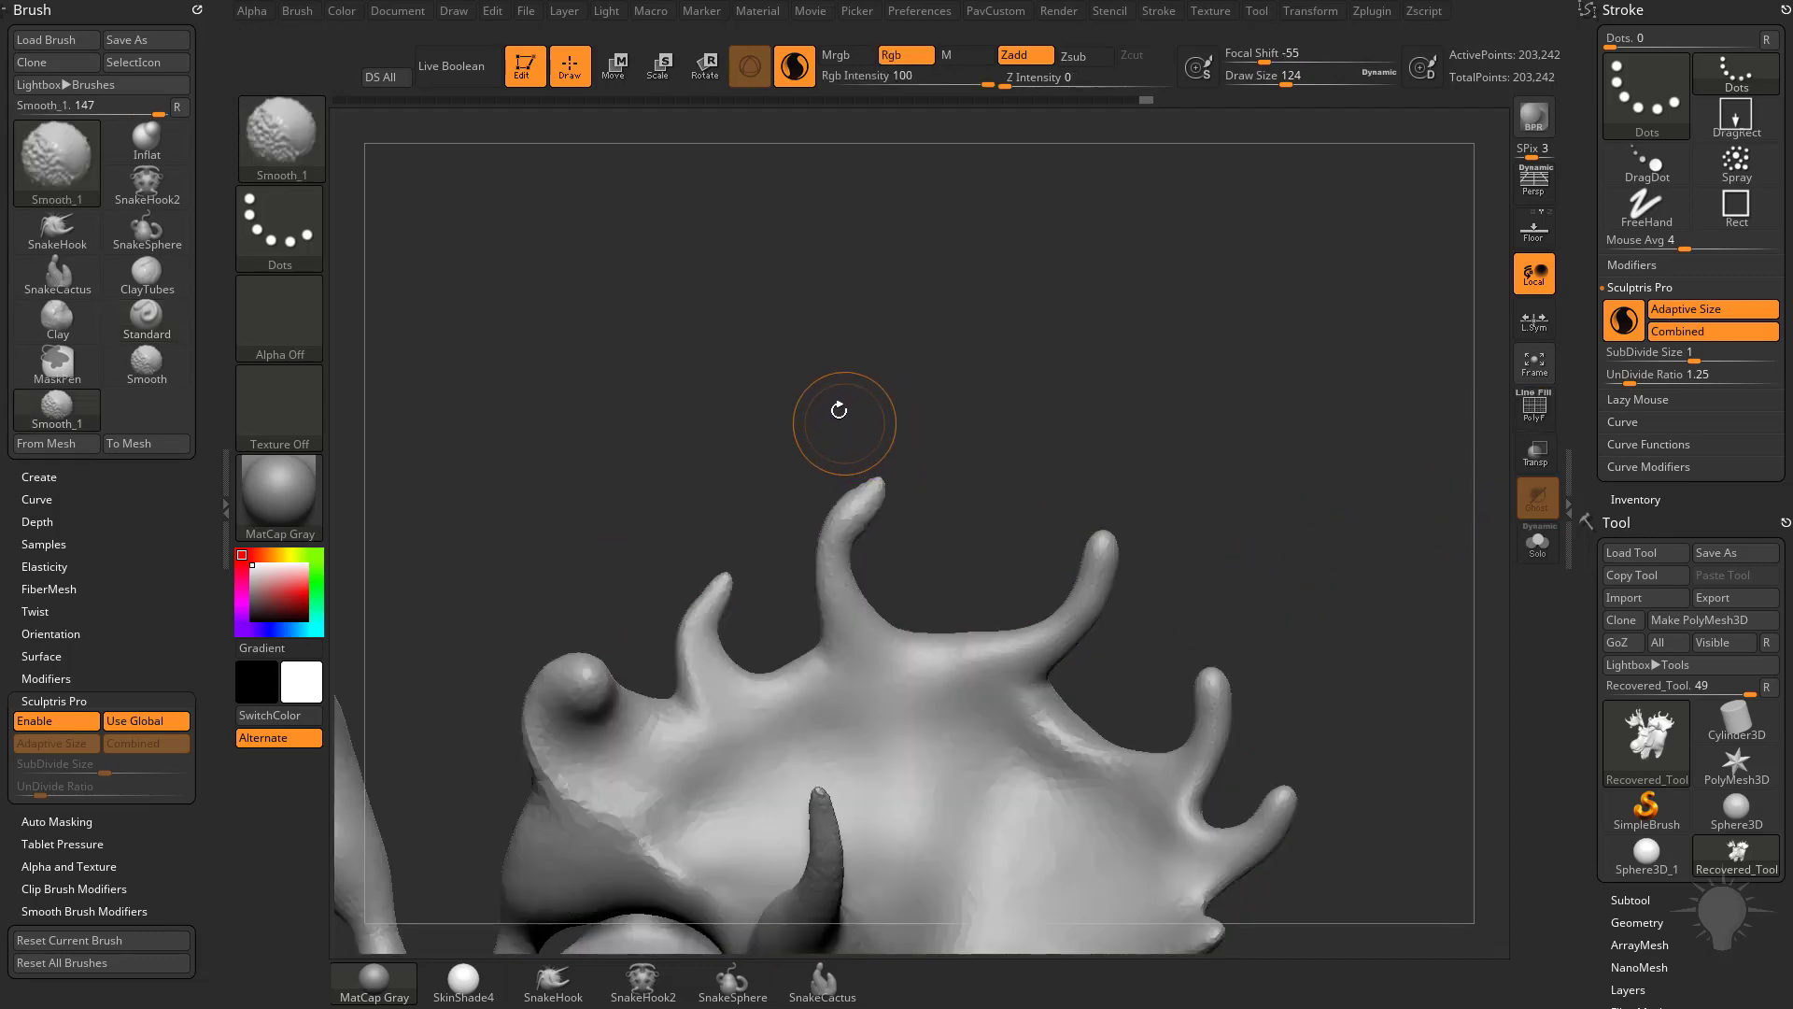
pyautogui.click(280, 140)
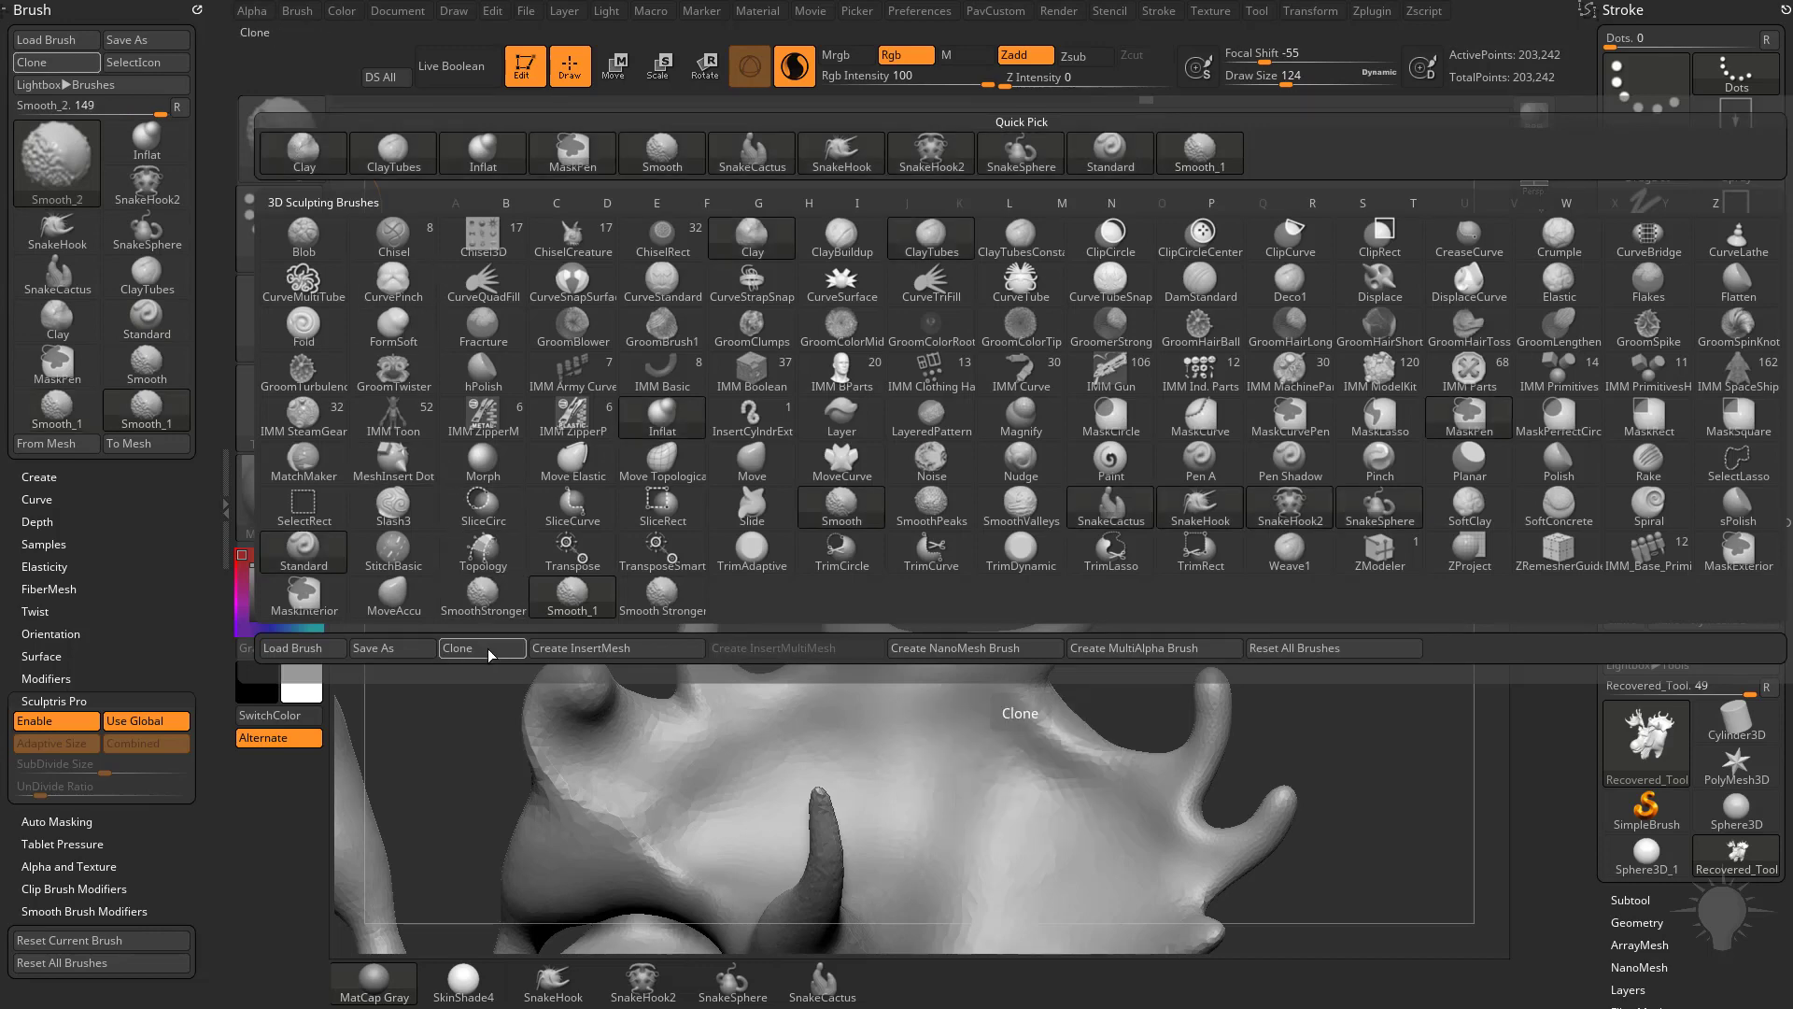
pyautogui.click(280, 140)
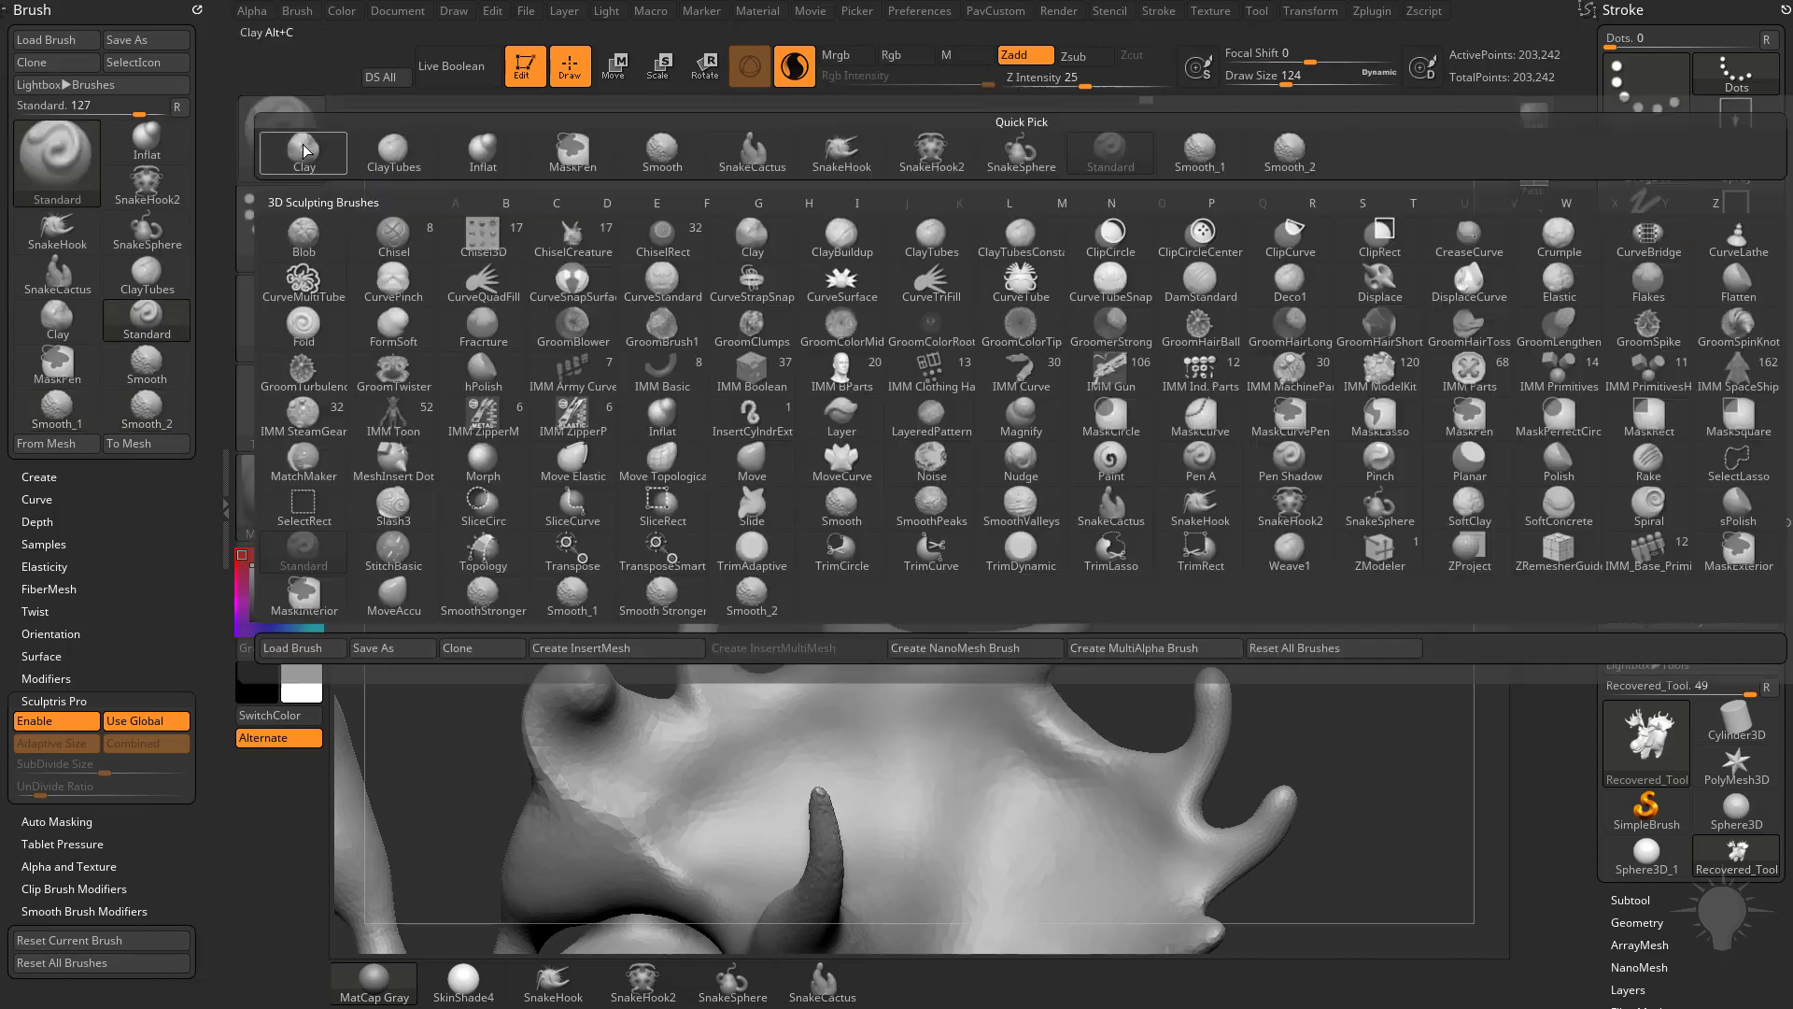
pyautogui.click(756, 605)
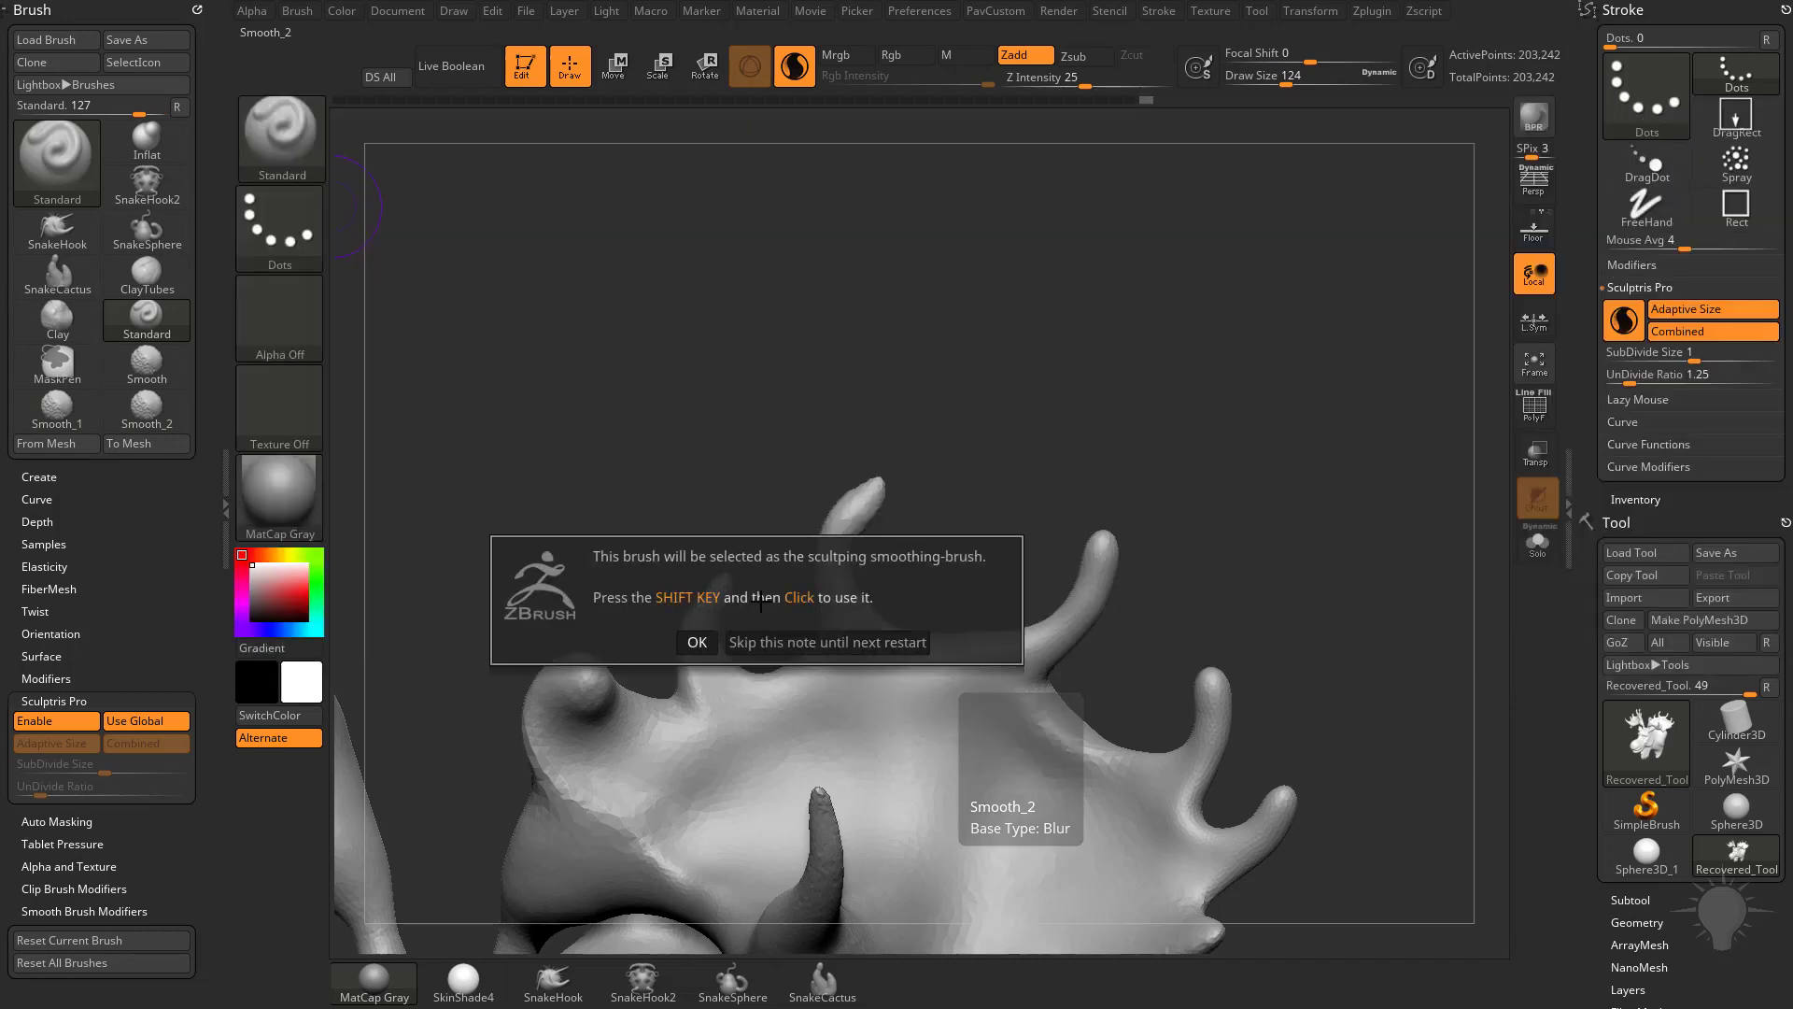
pyautogui.click(693, 637)
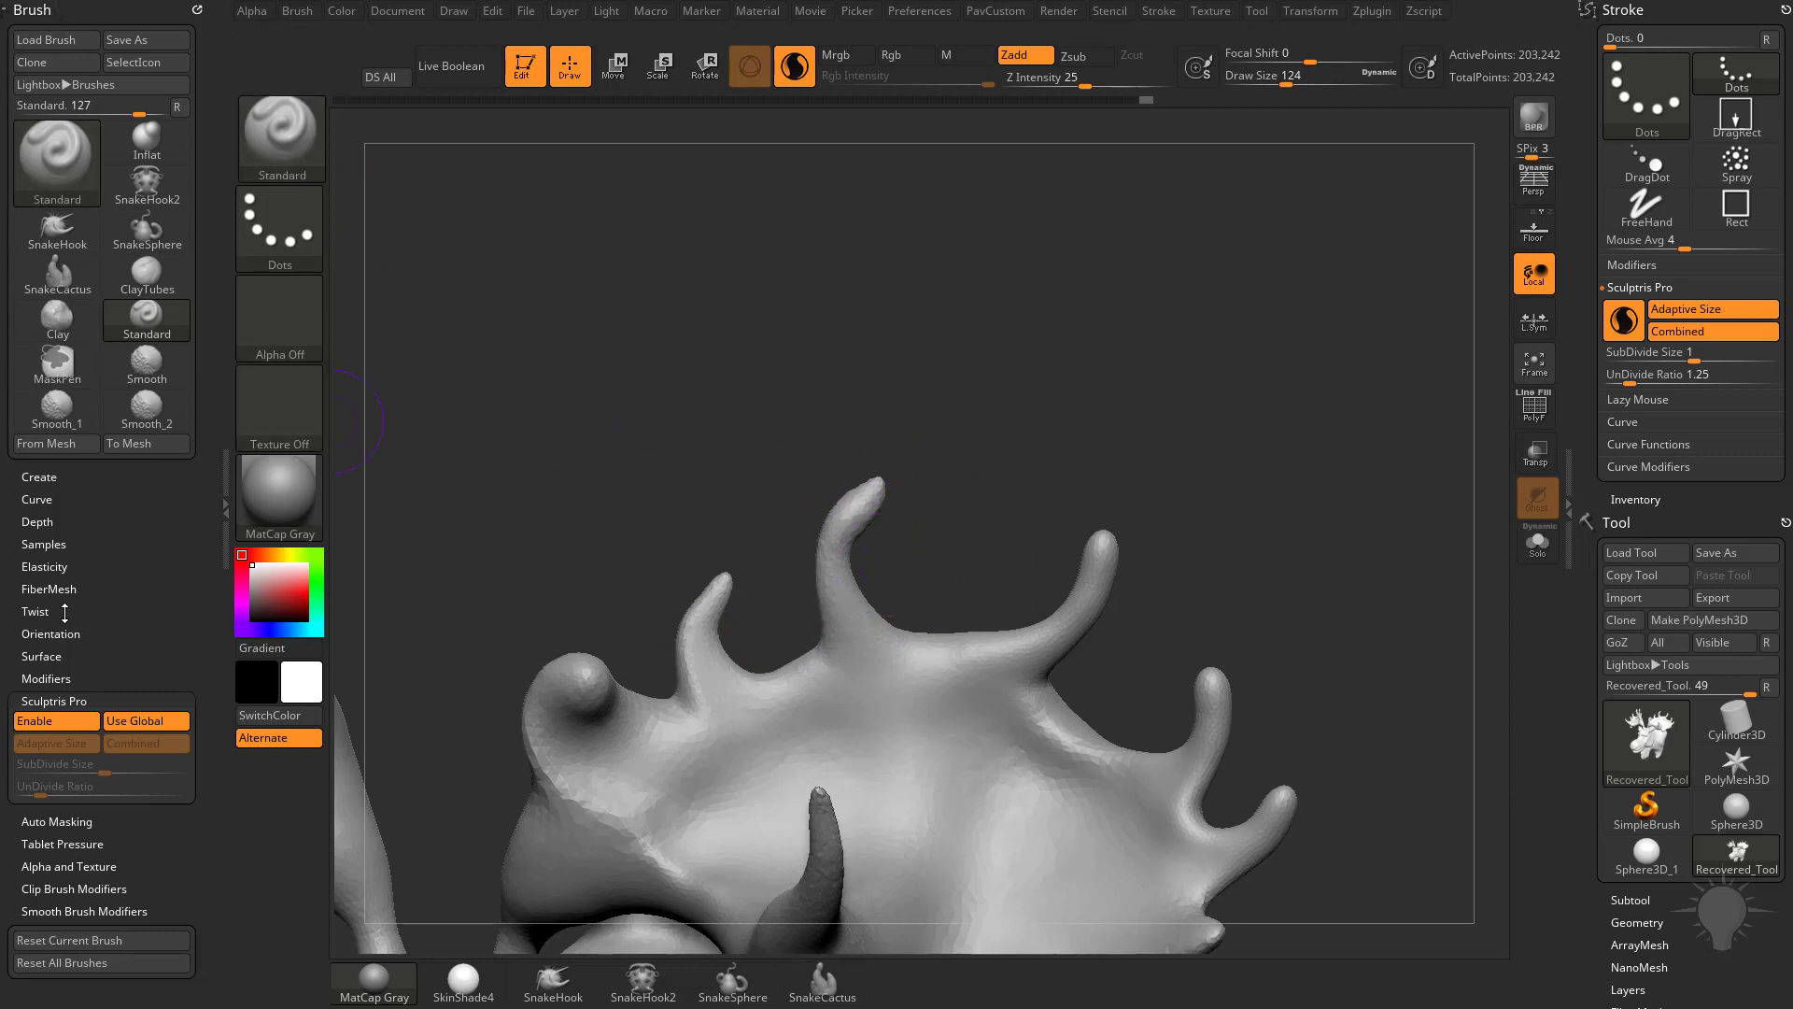
# Turn Sculptris Pro off and back on for the Standard brush, checking it against the Clay and smoothing brushes
pyautogui.click(58, 721)
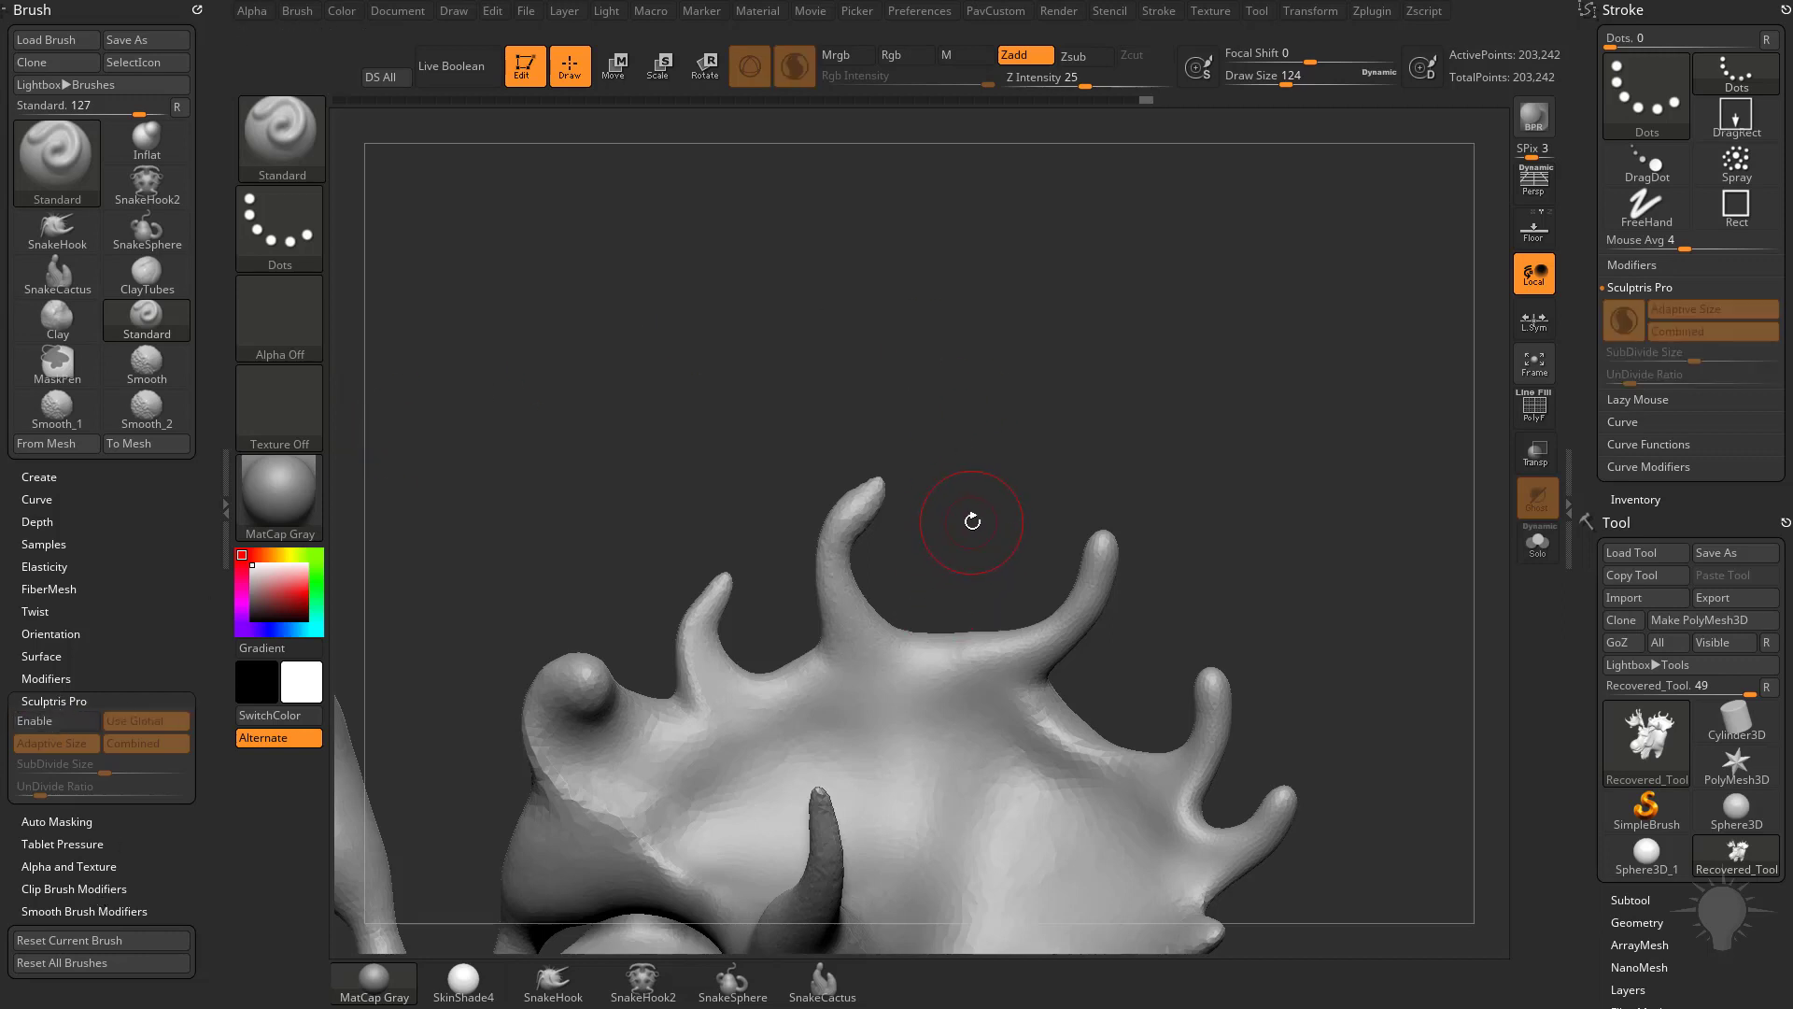
pyautogui.press('b')
pyautogui.press('c')
pyautogui.press('l')
pyautogui.press('b')
pyautogui.press('s')
pyautogui.press('t')
pyautogui.press('shift')
pyautogui.press('shift')
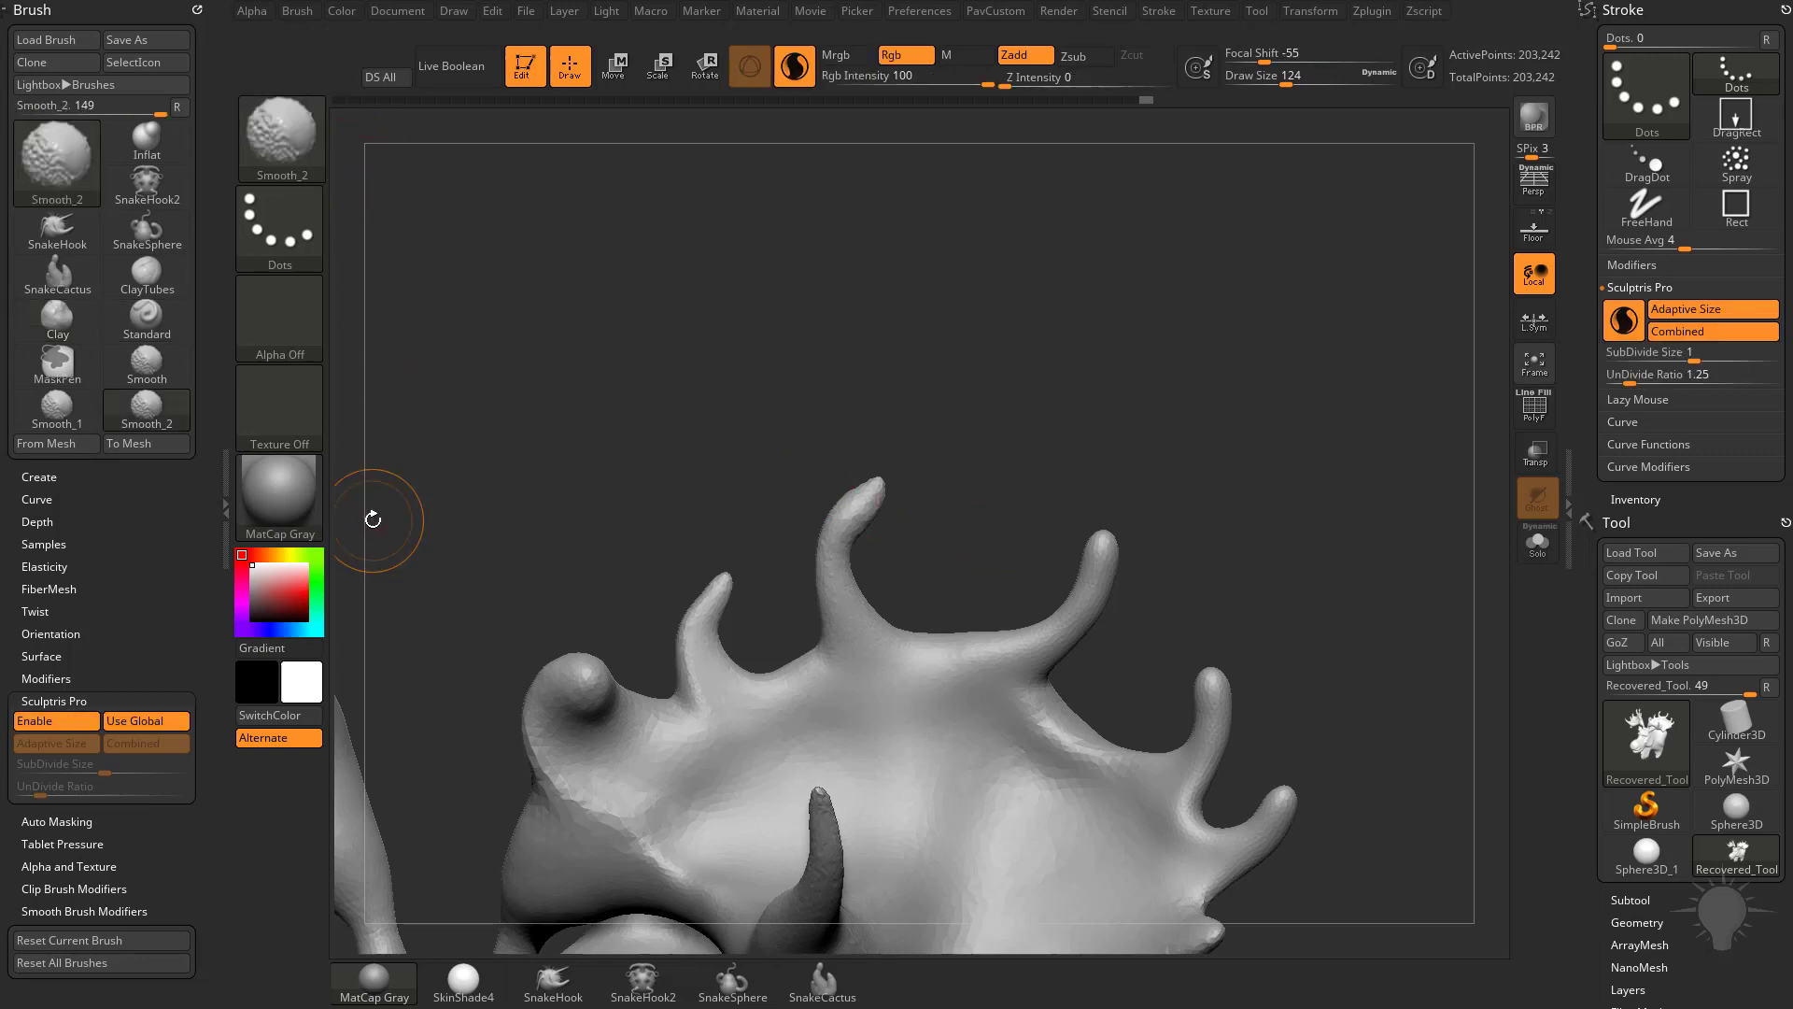
pyautogui.click(46, 724)
# Select Smooth_2 as the smoothing brush and toggle its own Sculptris Pro setting off and on
pyautogui.press('shift')
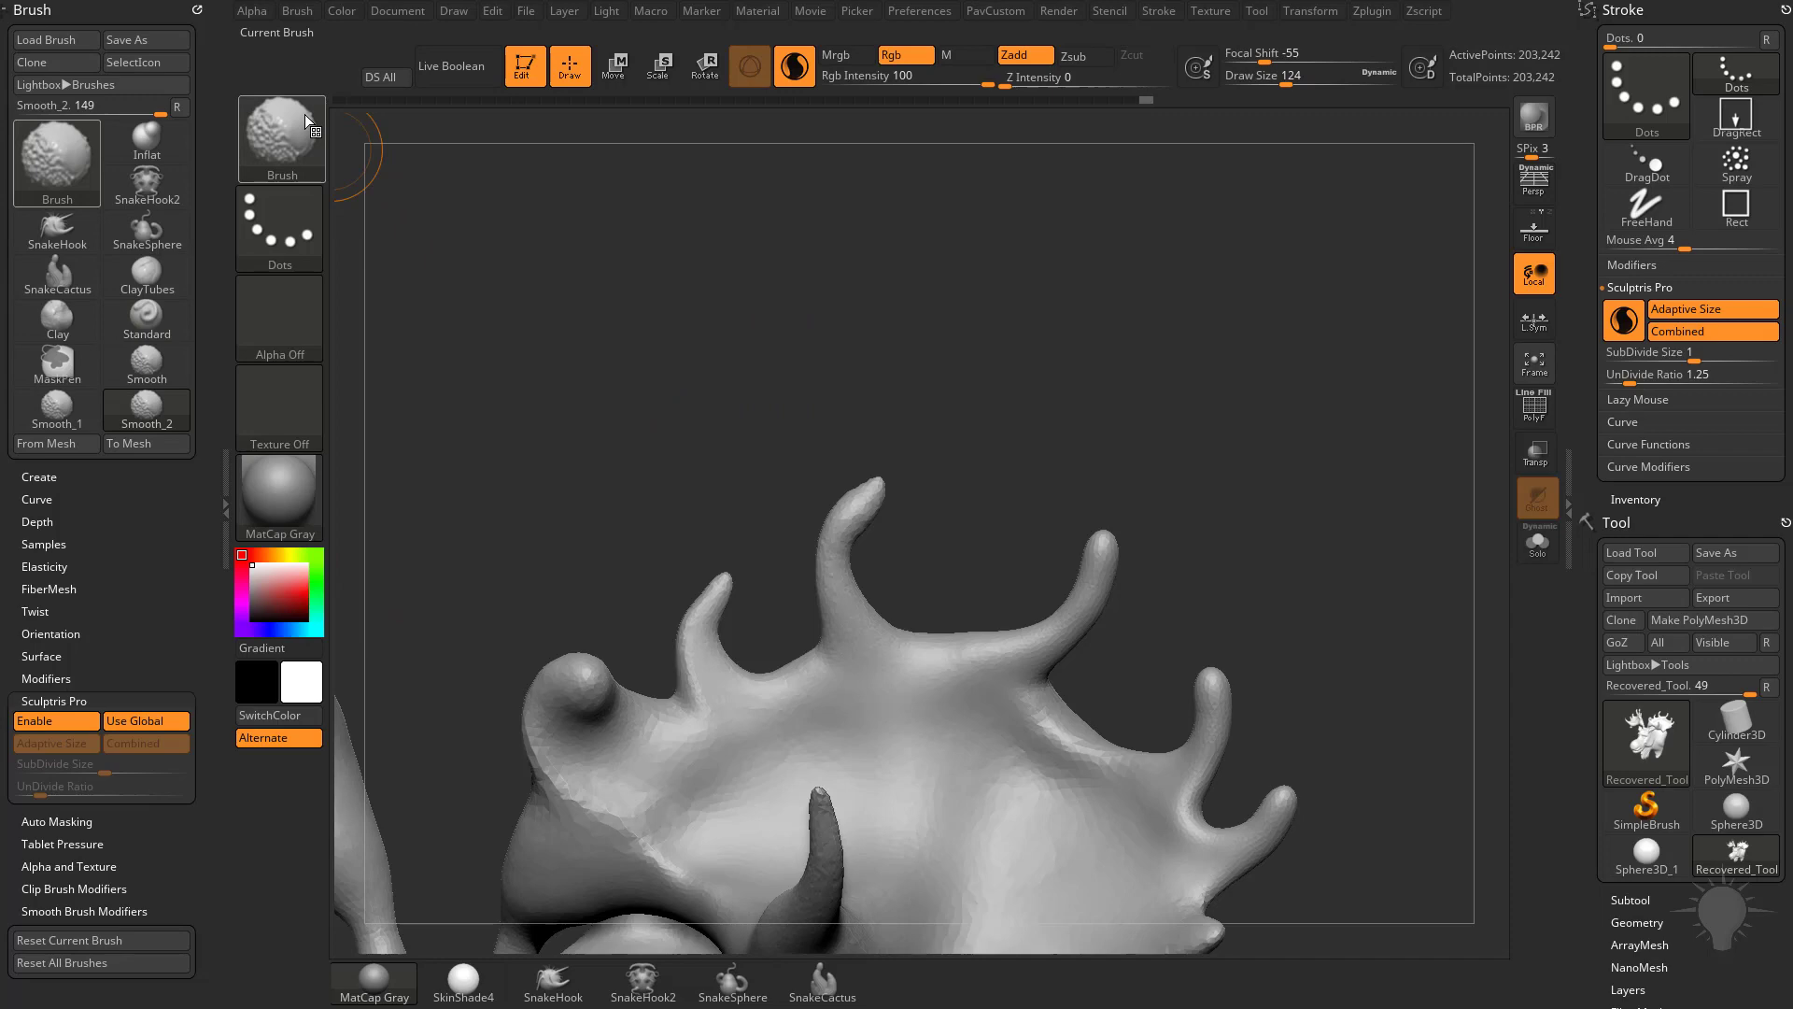
pyautogui.press('b')
pyautogui.click(752, 598)
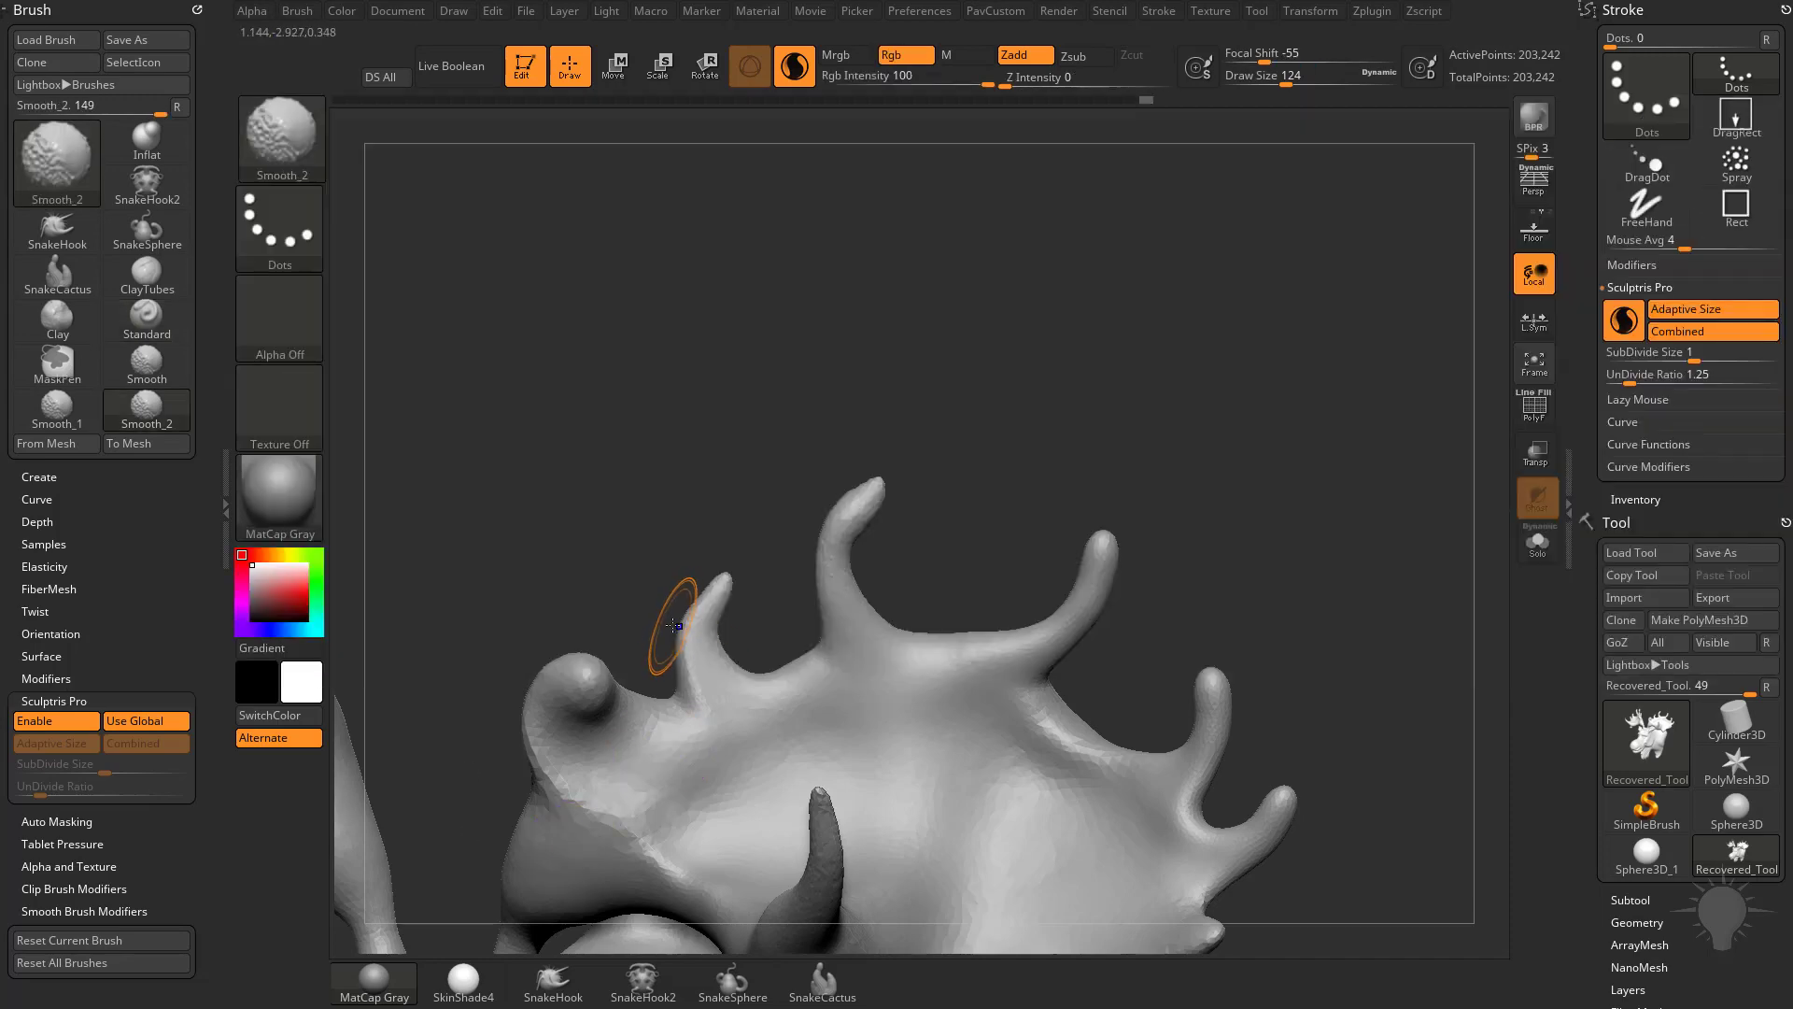
pyautogui.click(57, 721)
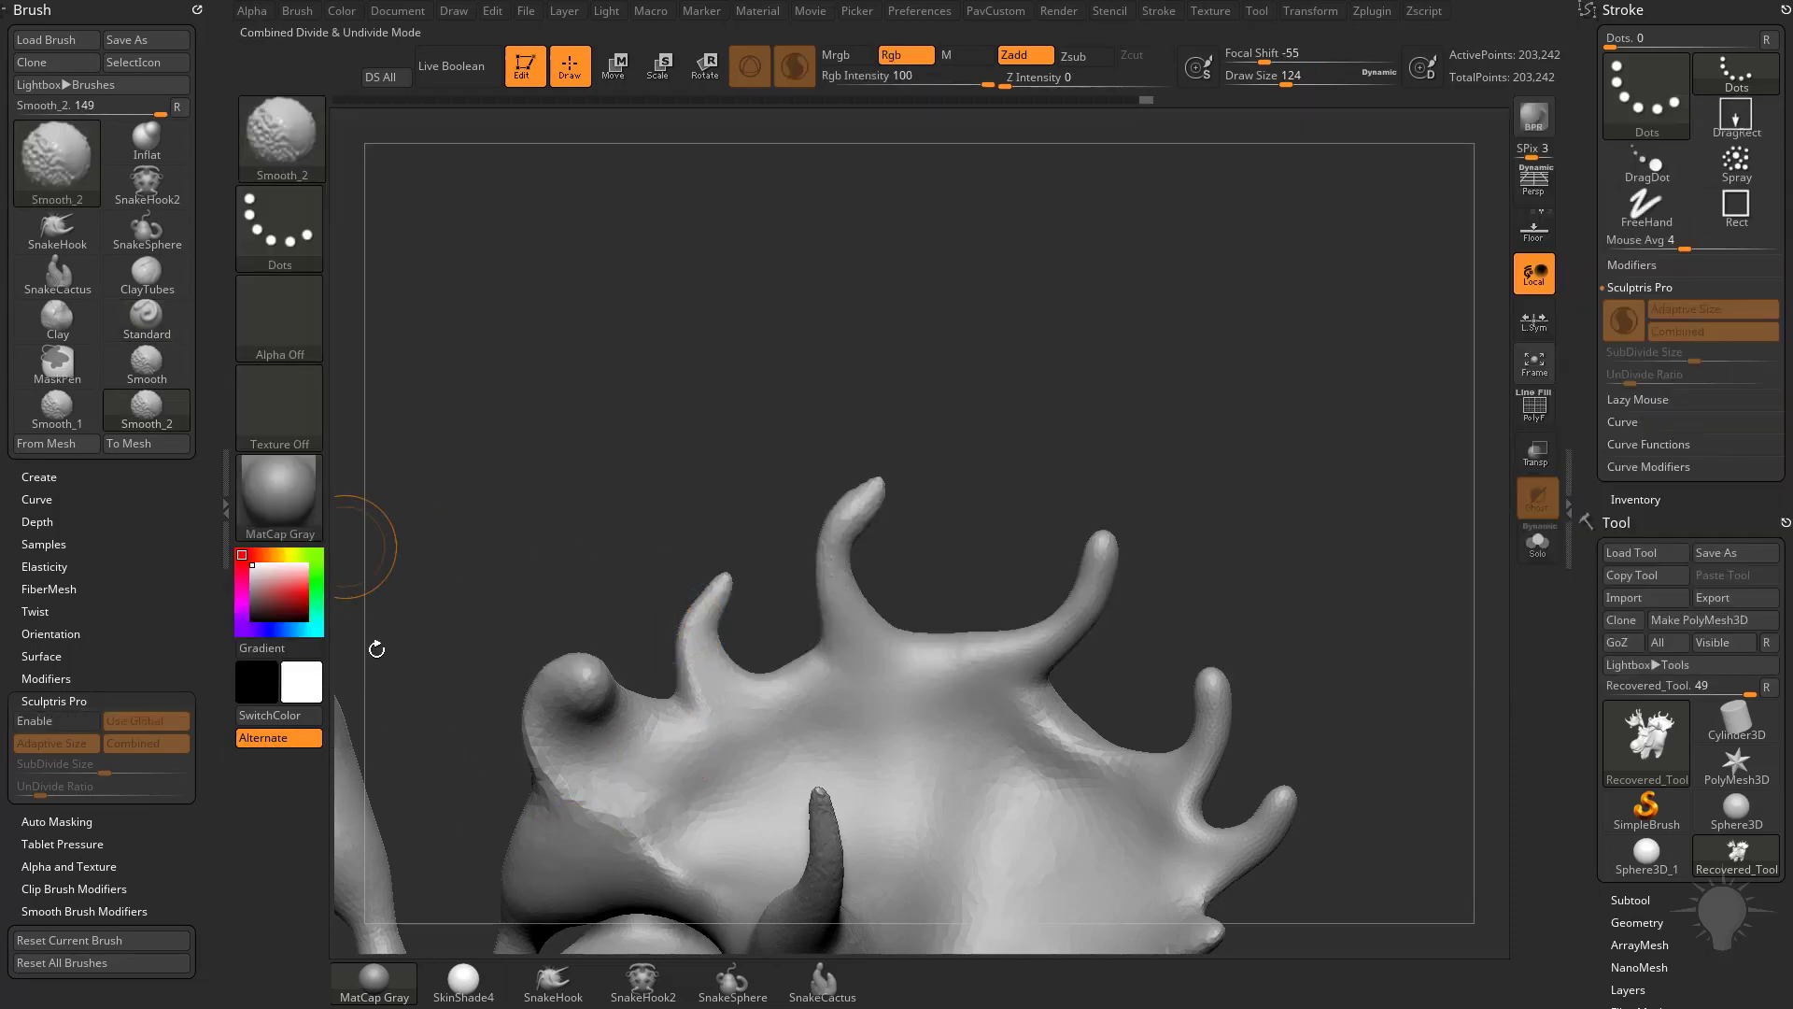
pyautogui.click(56, 721)
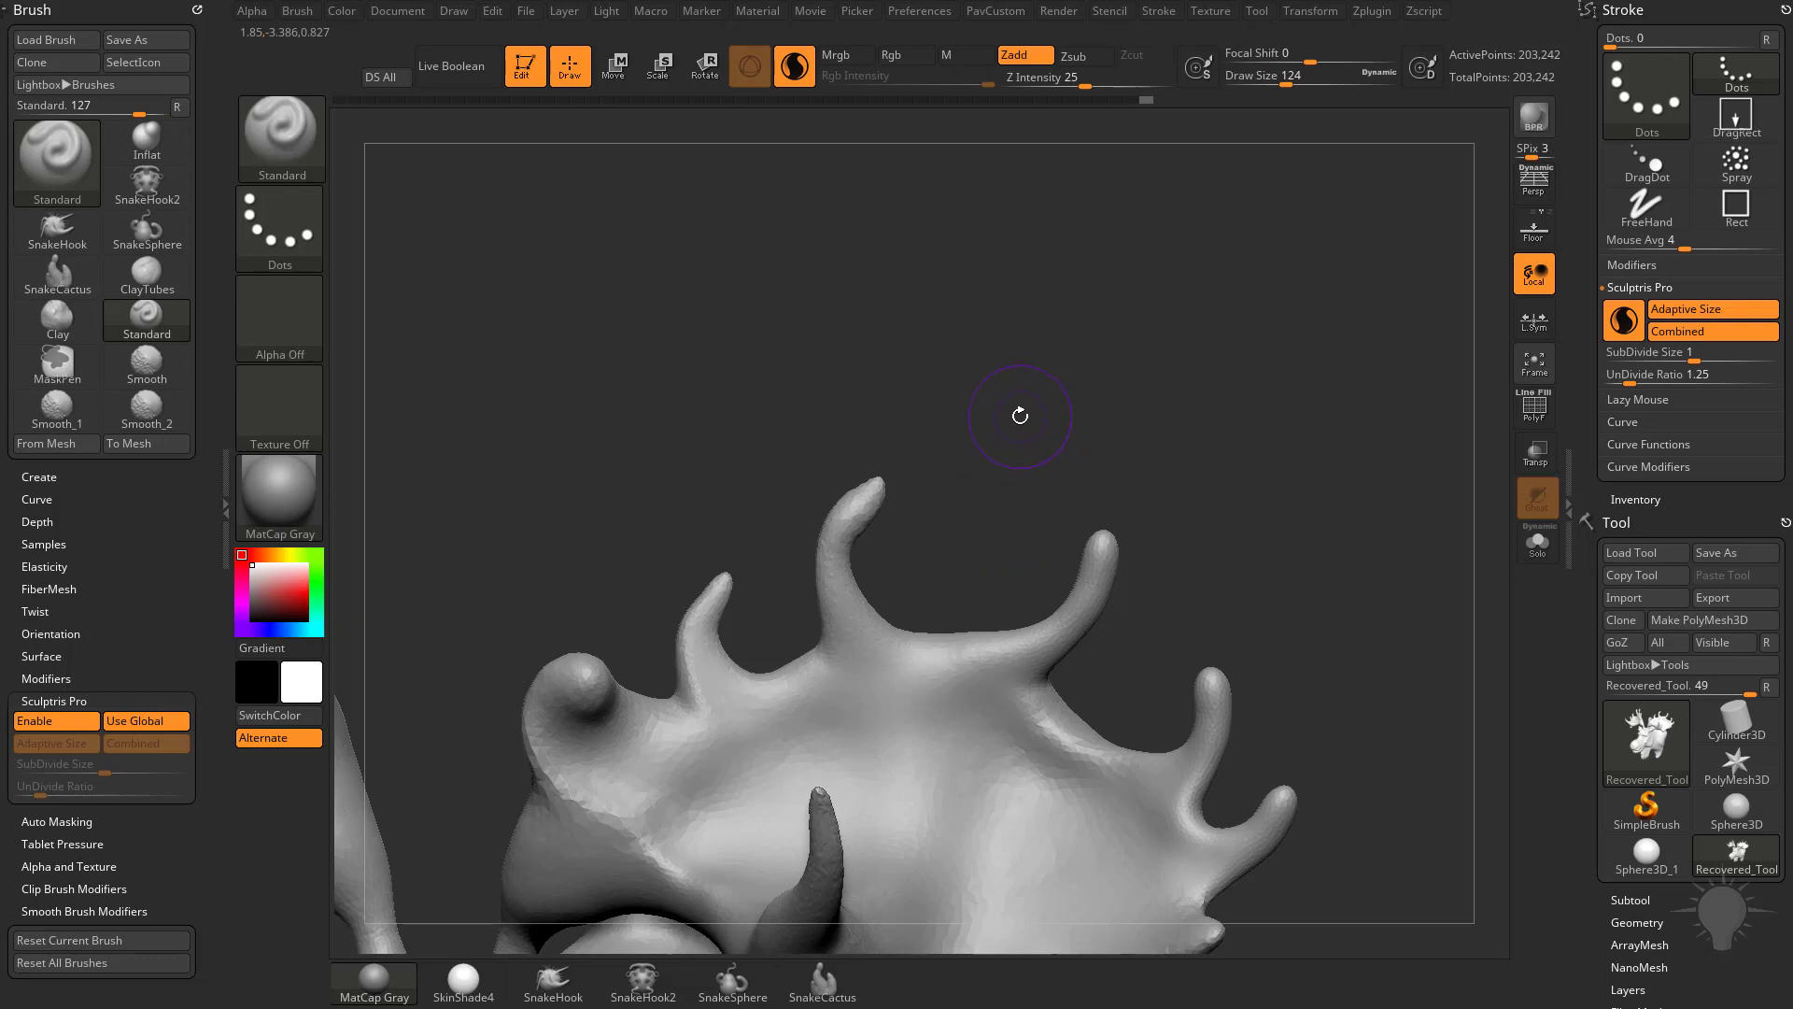
# Turn off Sculptris Pro for the Clay brush in its own brush settings and compare it with the Standard brush
pyautogui.press('b')
pyautogui.press('c')
pyautogui.press('l')
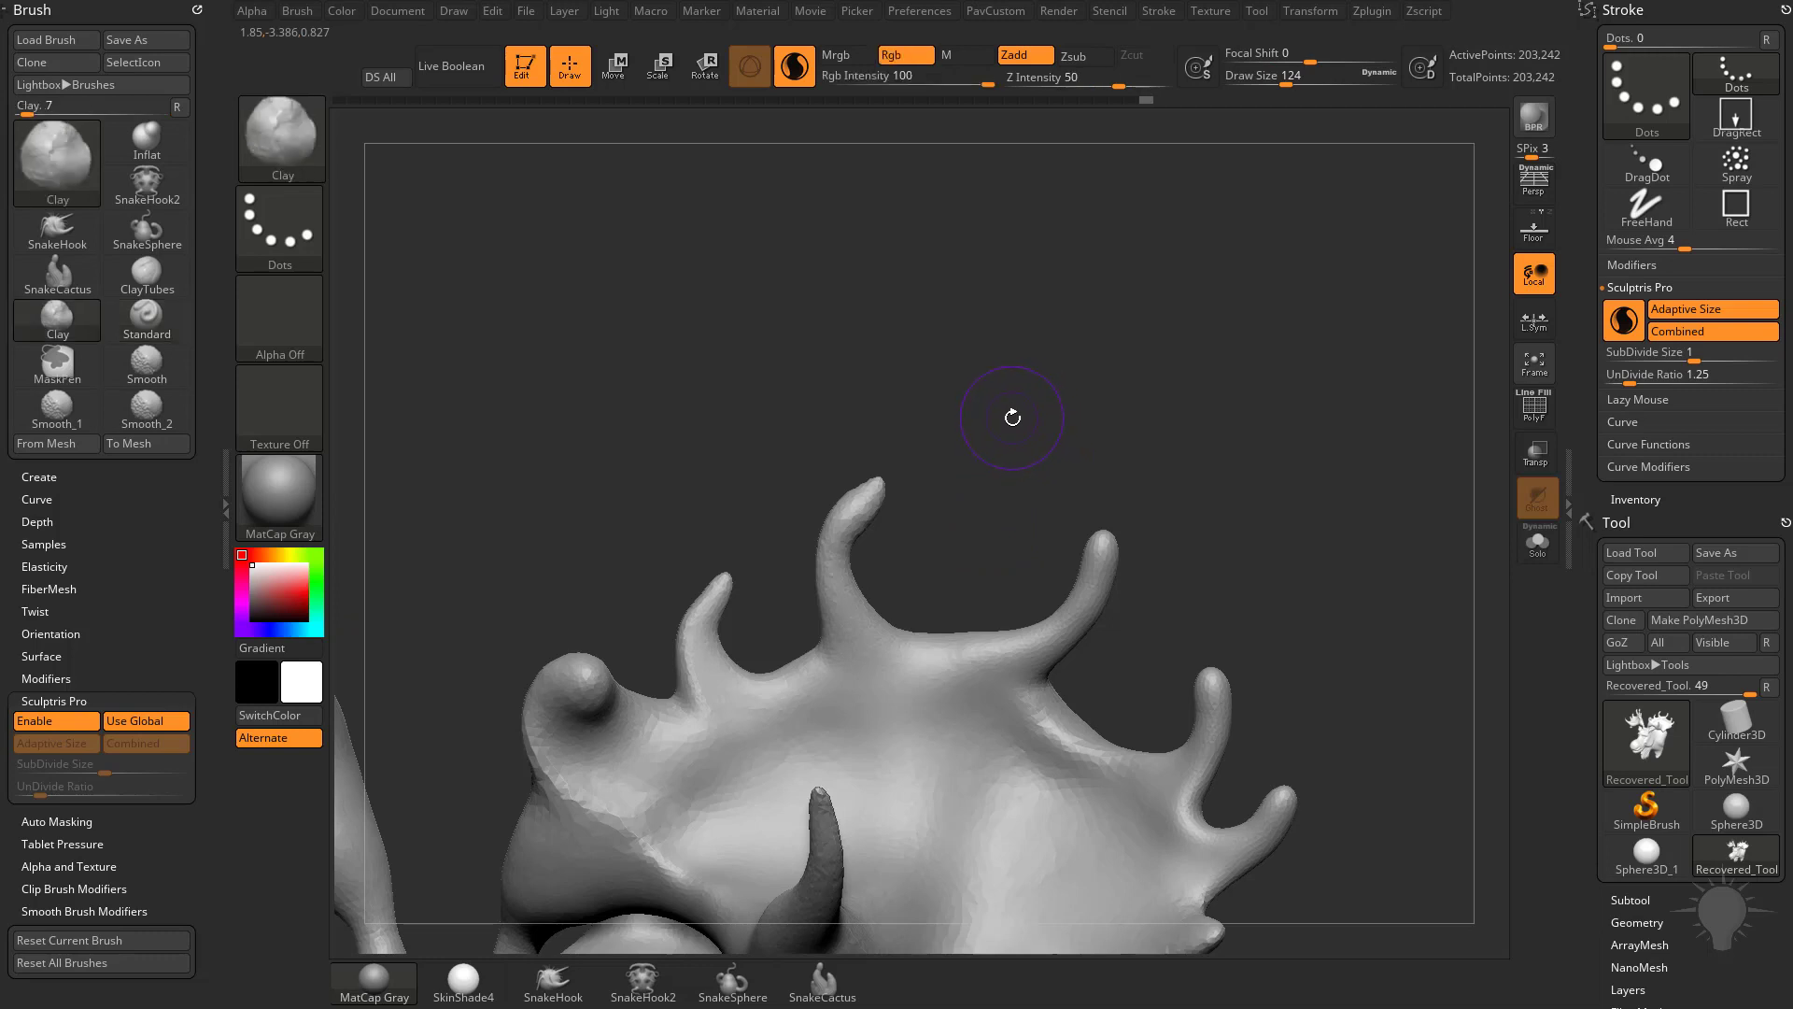
pyautogui.click(60, 720)
pyautogui.press('b')
pyautogui.press('s')
pyautogui.press('t')
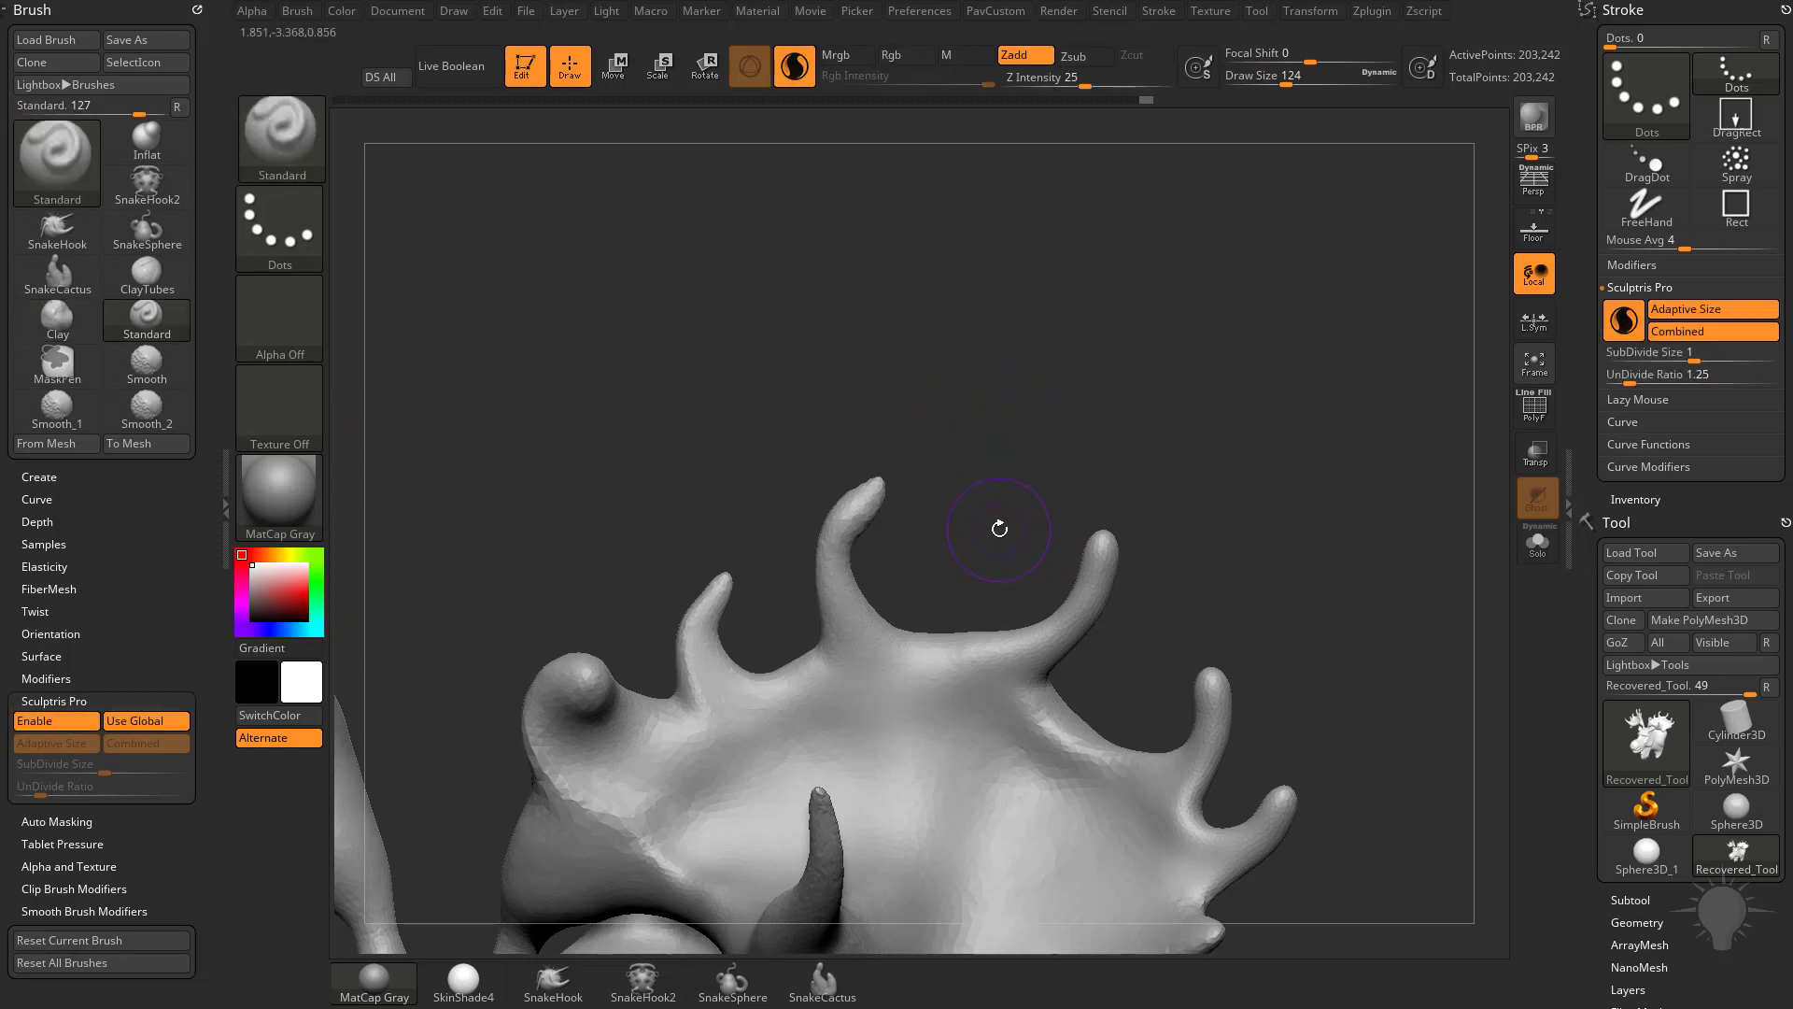
pyautogui.press('b')
pyautogui.press('c')
pyautogui.press('l')
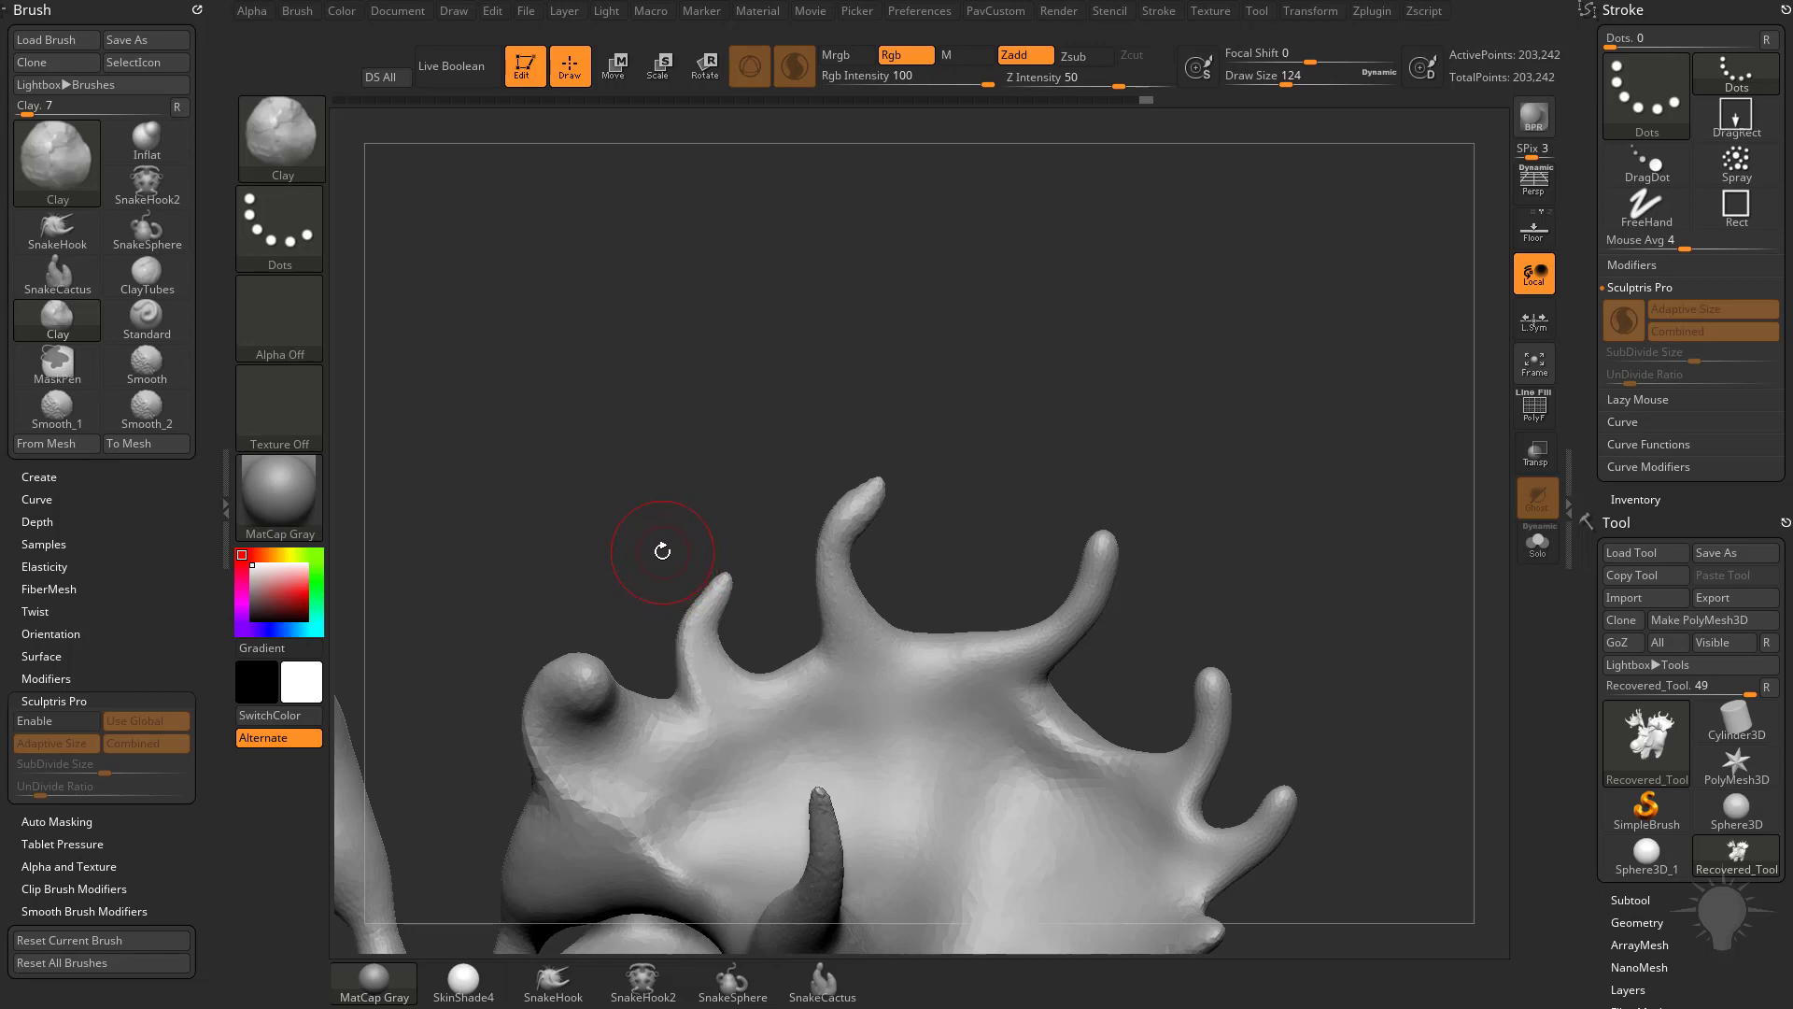
# Enable Sculptris Pro for the Clay brush with Use Global off, and compare its settings with the Standard brush
pyautogui.click(56, 720)
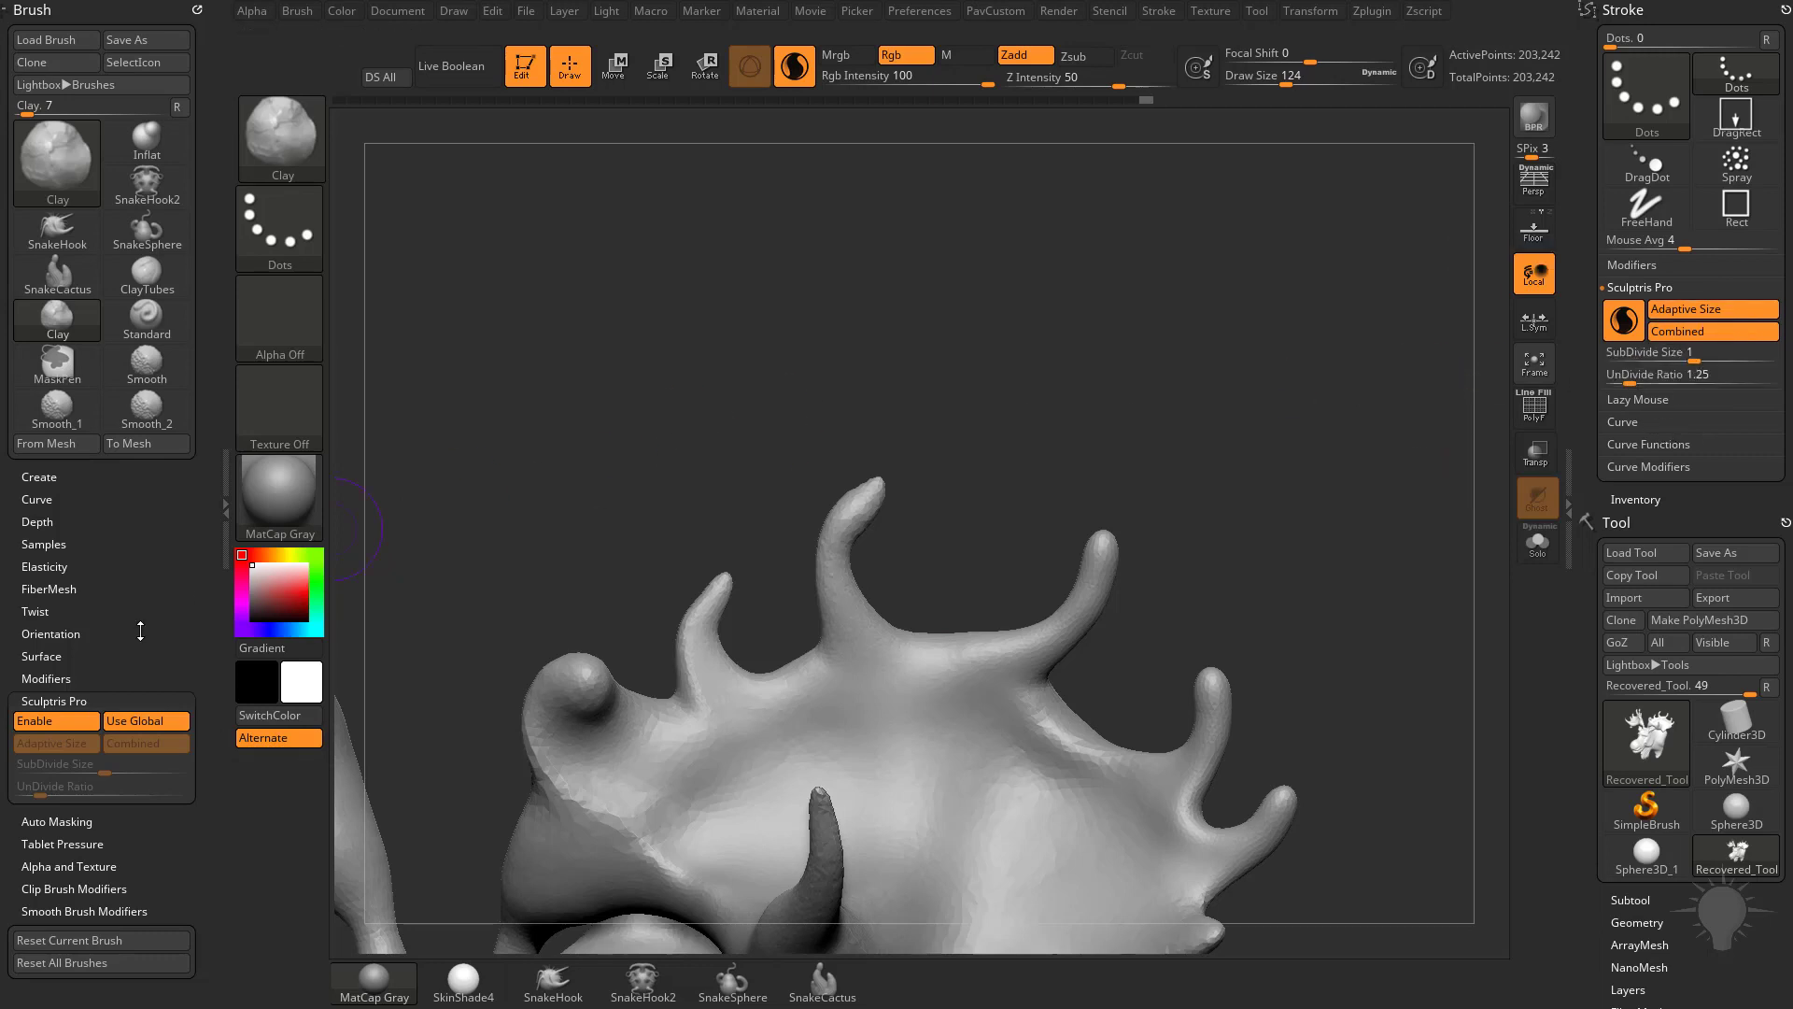
pyautogui.click(144, 720)
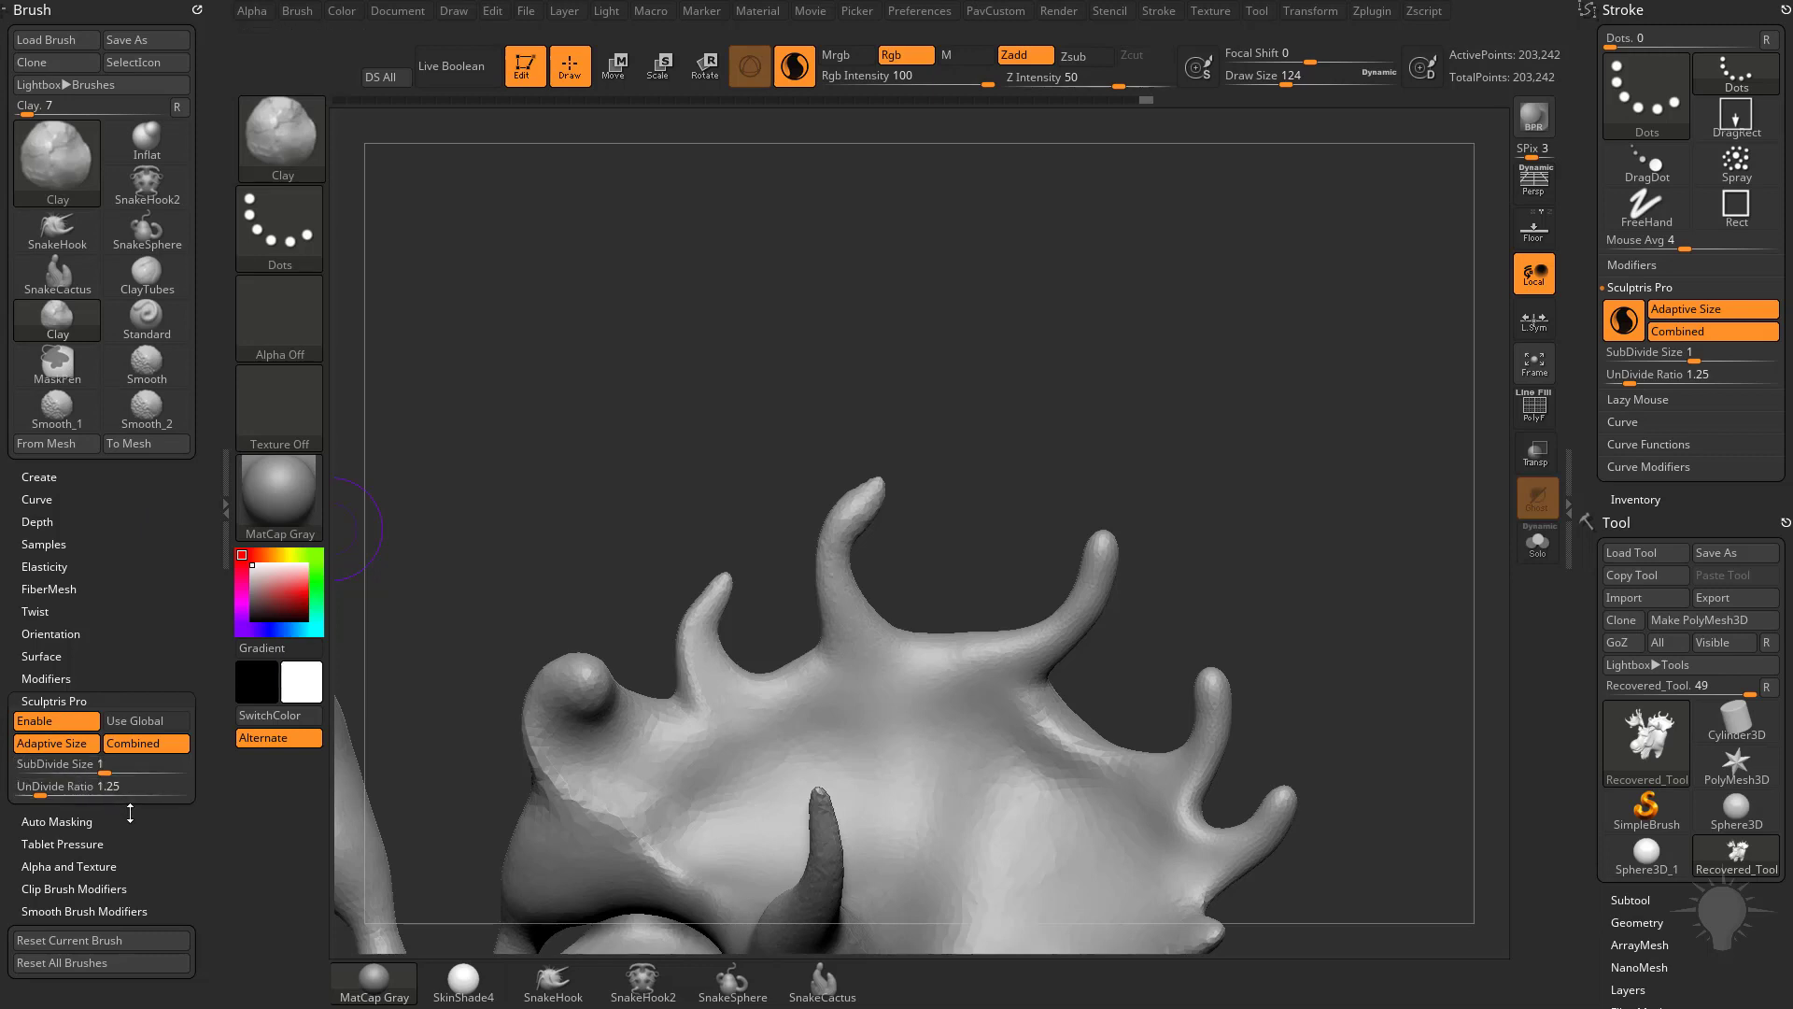
pyautogui.press('b')
pyautogui.press('s')
pyautogui.press('t')
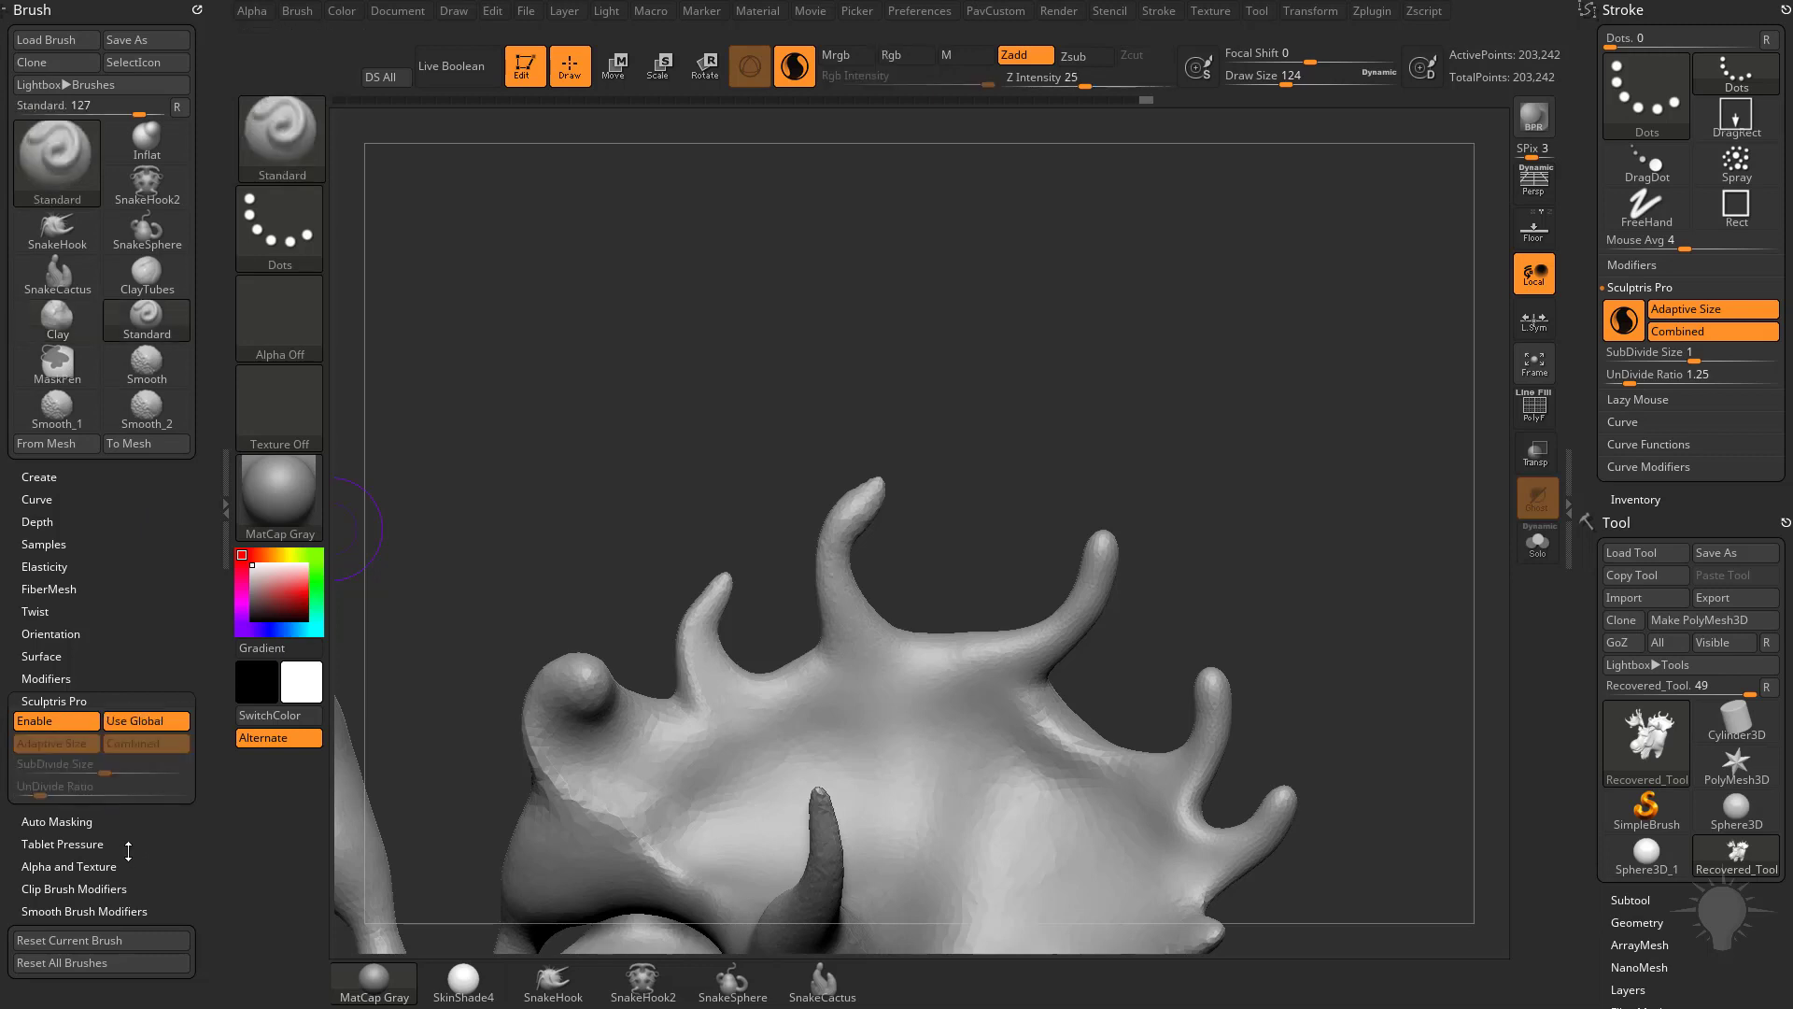
pyautogui.press('b')
pyautogui.press('c')
pyautogui.press('l')
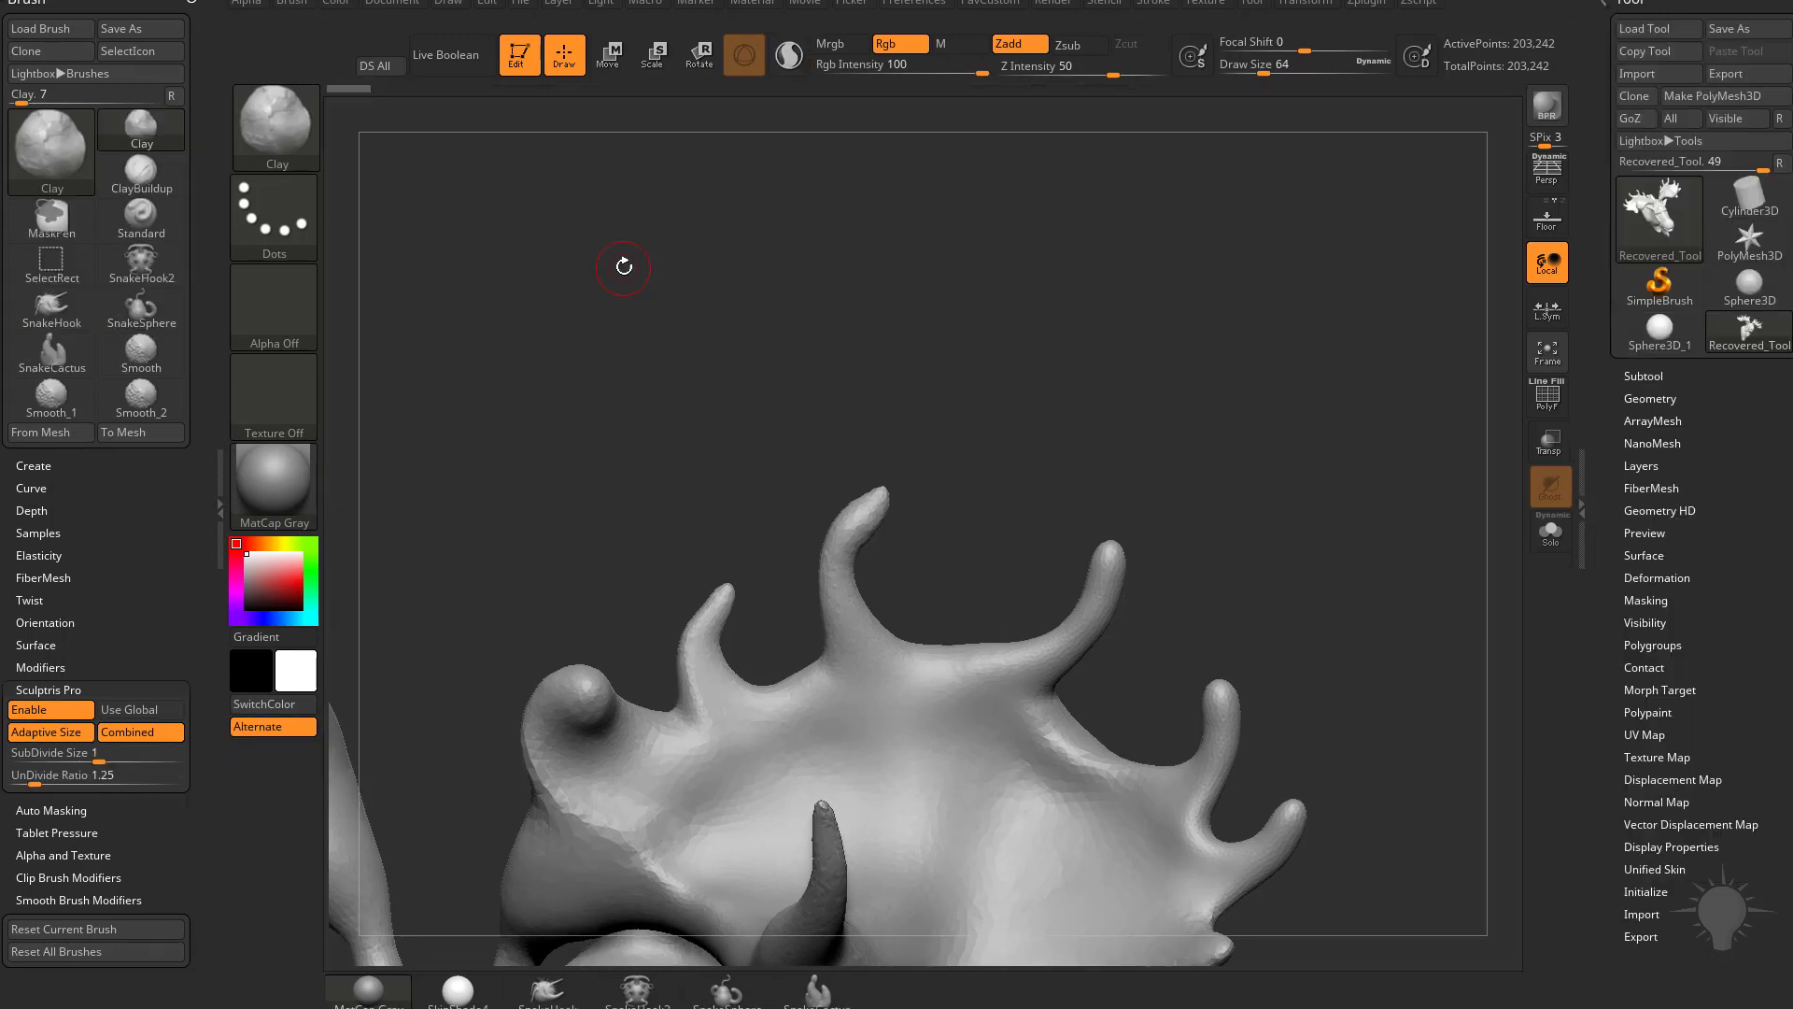
# Begin saving the Clay brush over Clay.ZBP in the ZBrush 2018 ZData\BrushPresets folder, and cancel without saving
pyautogui.press('b')
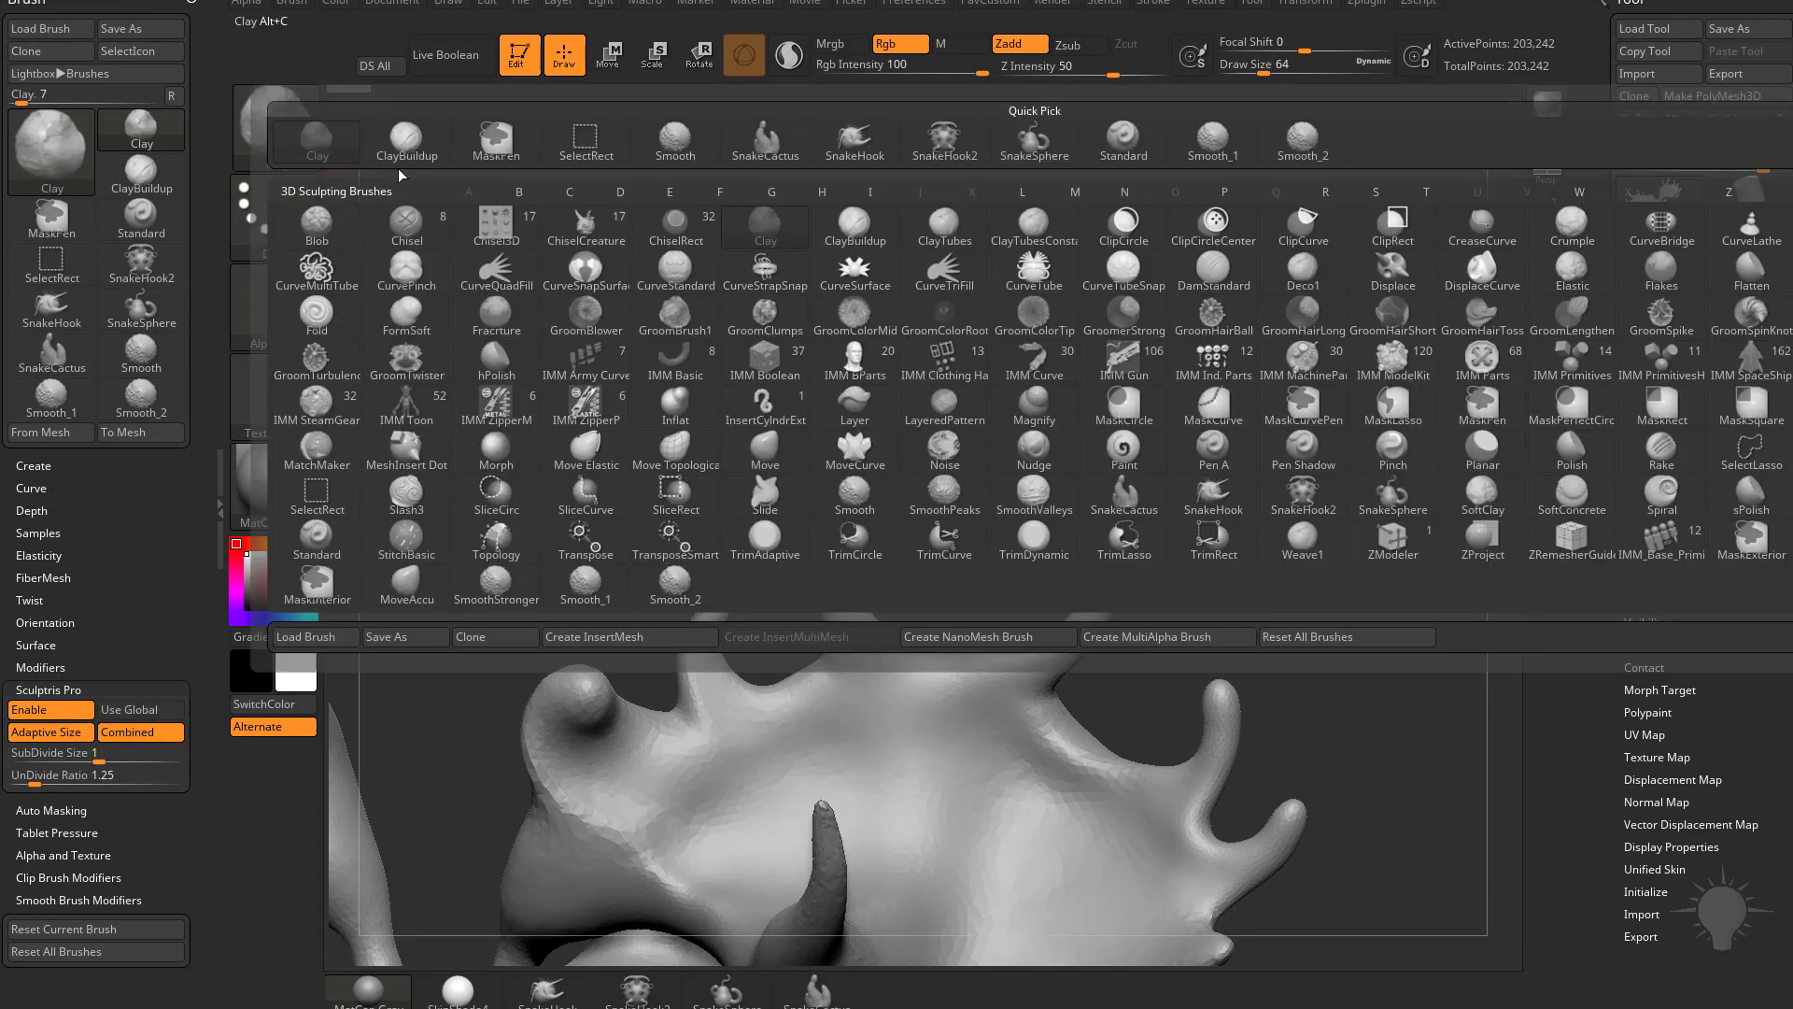
pyautogui.press('Escape')
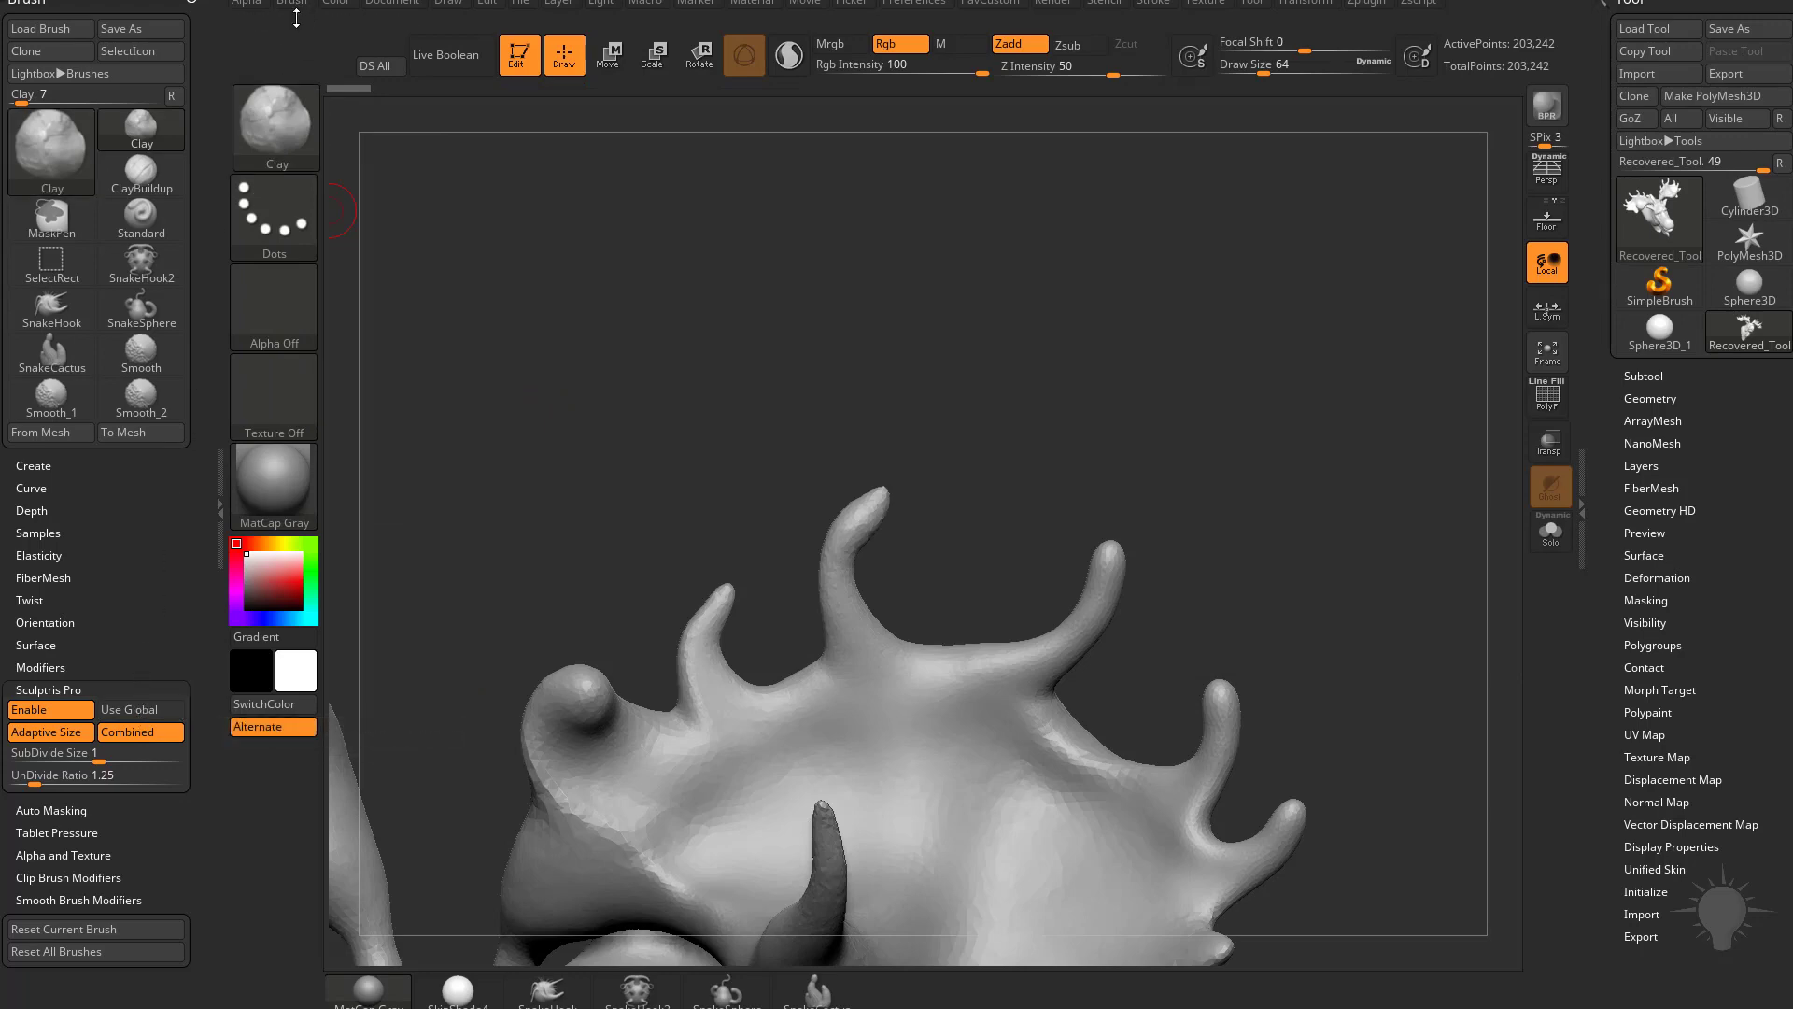
pyautogui.click(296, 14)
pyautogui.click(430, 50)
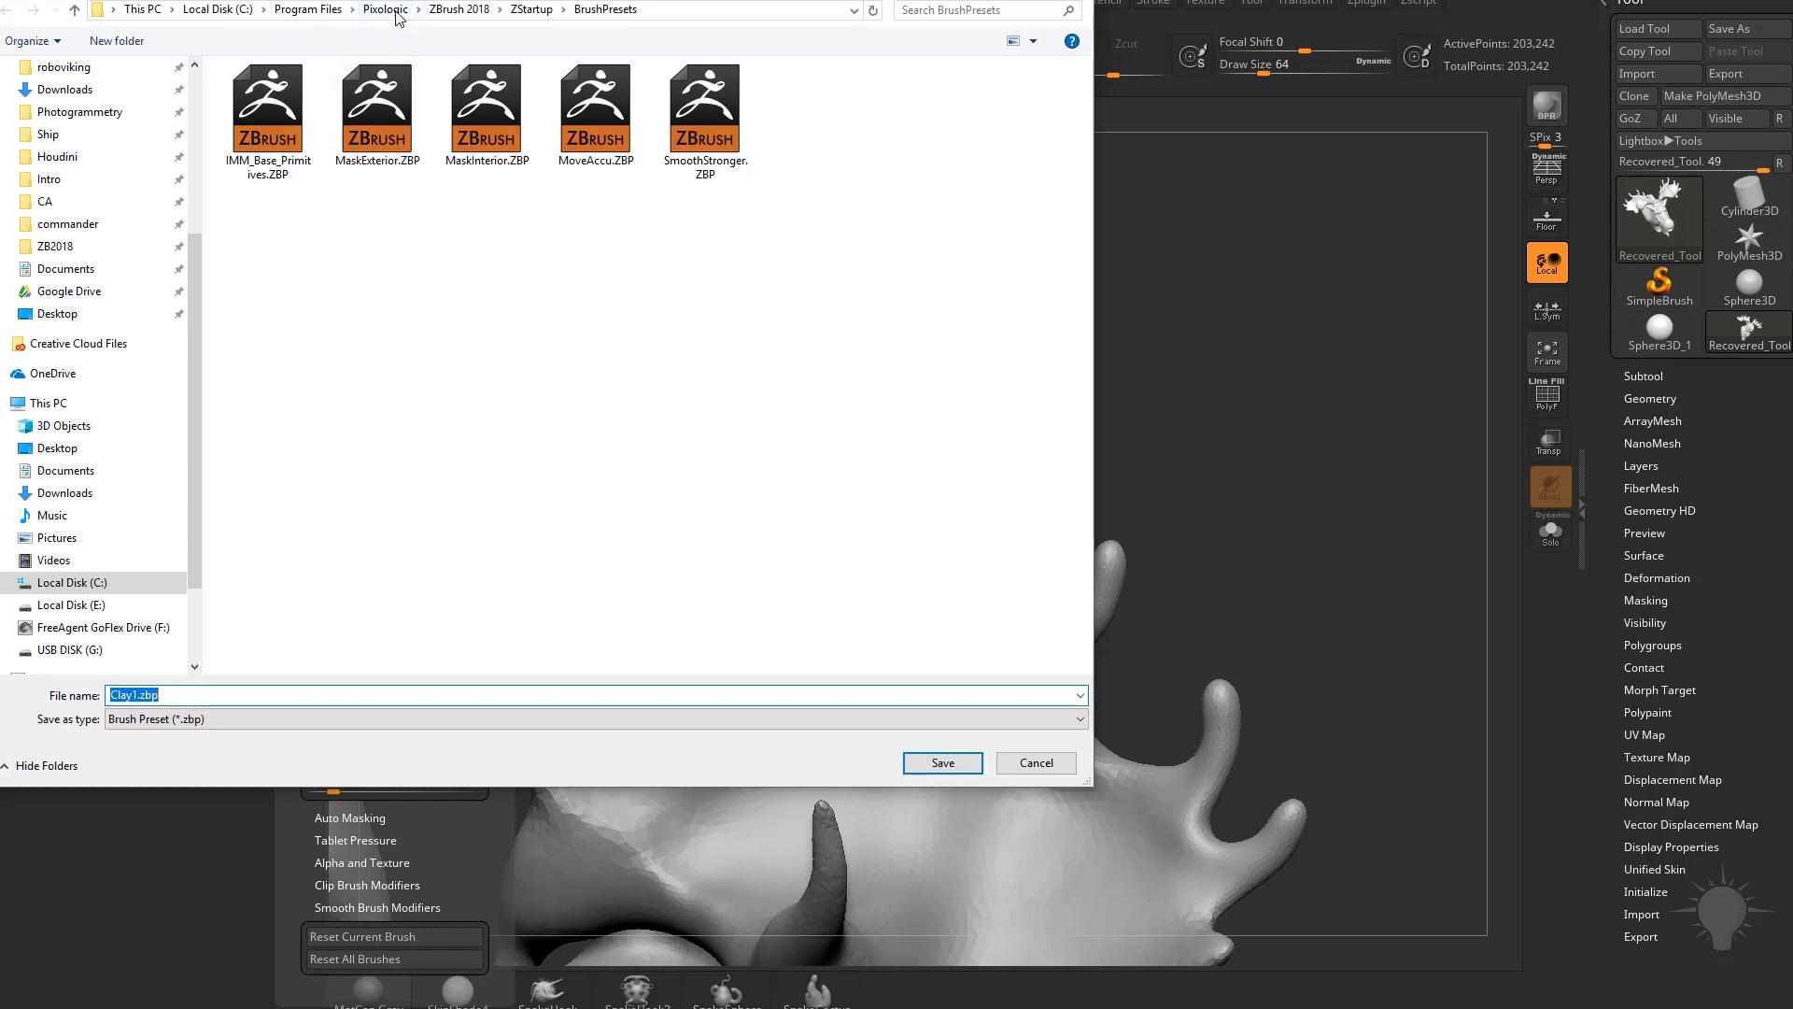
pyautogui.click(466, 14)
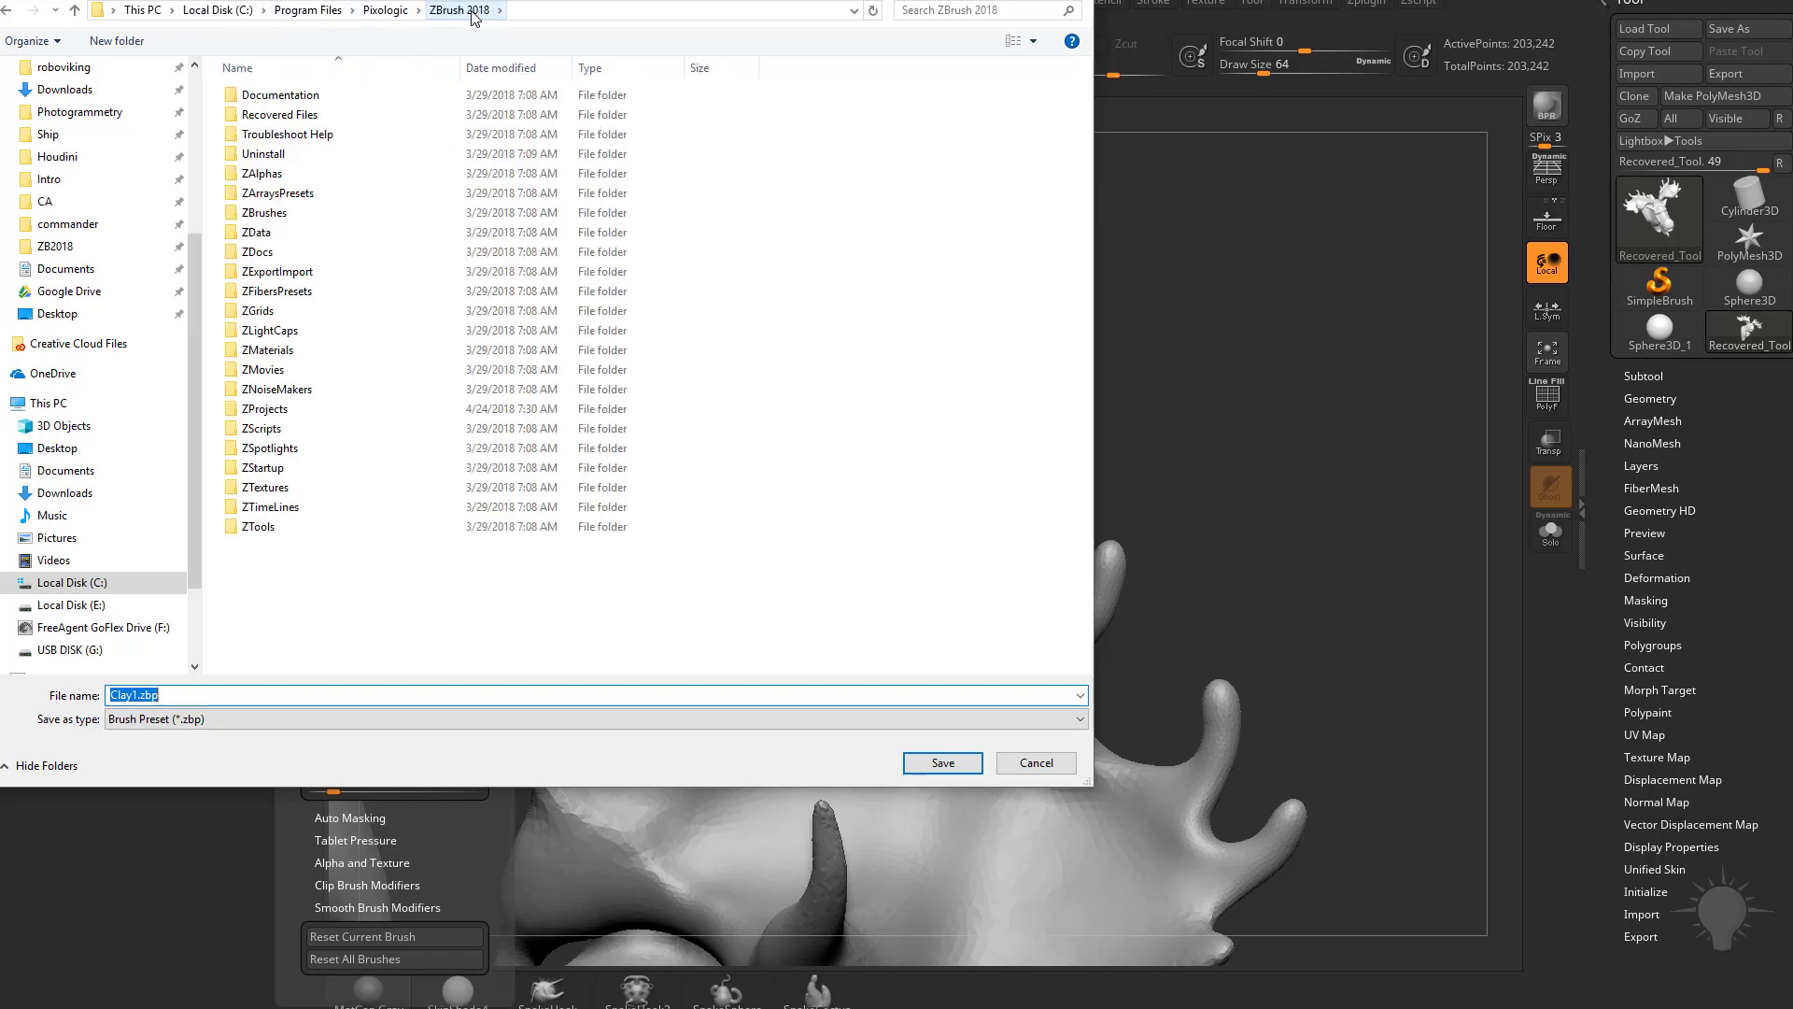
pyautogui.doubleClick(290, 231)
pyautogui.doubleClick(280, 134)
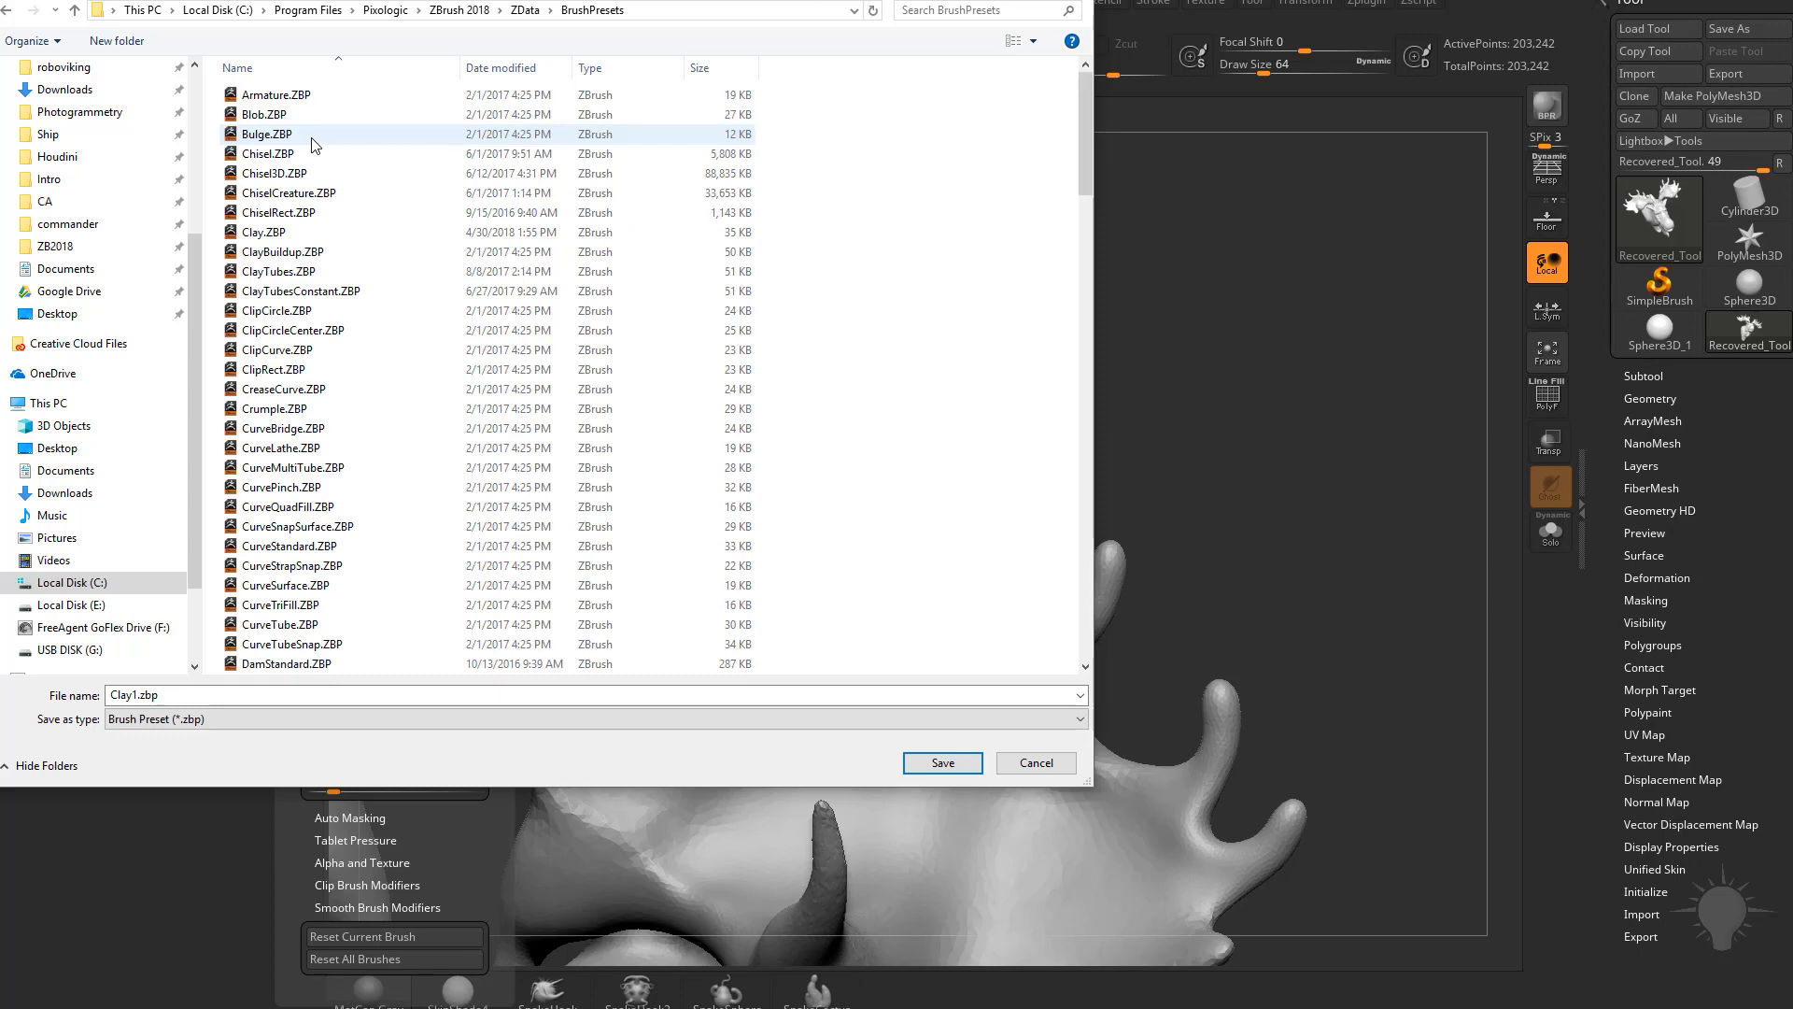
pyautogui.click(269, 233)
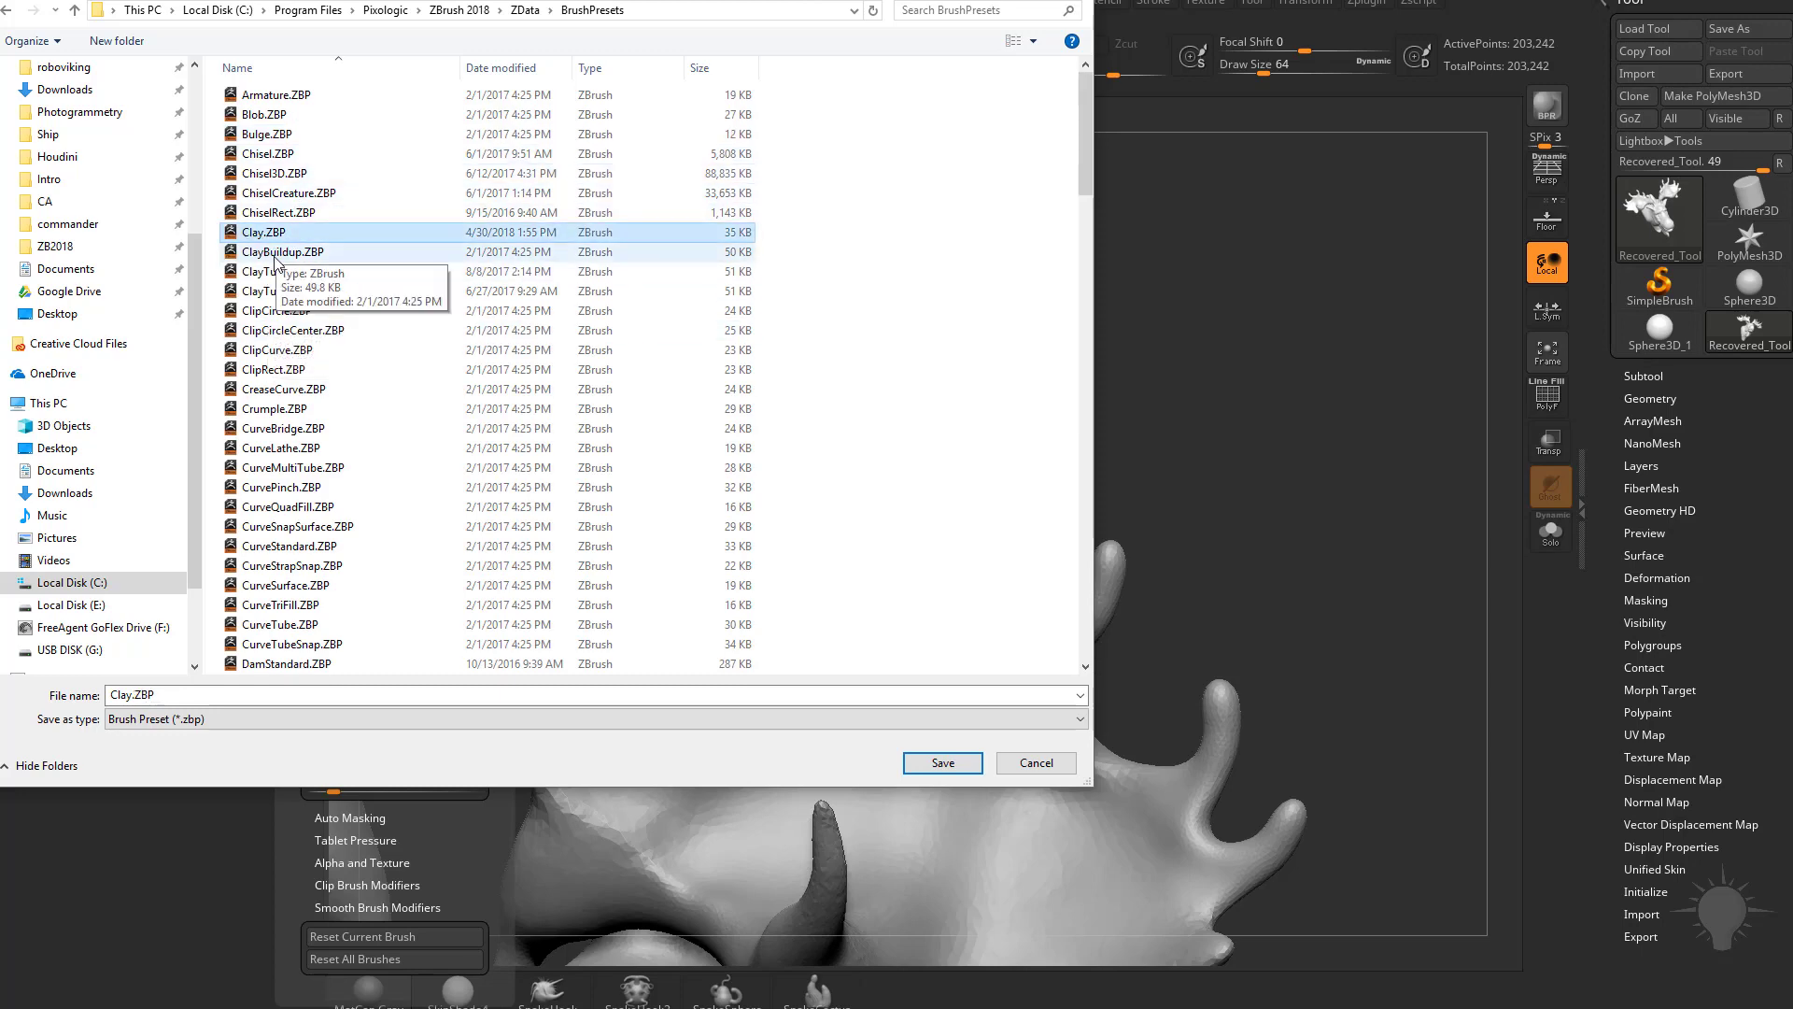
pyautogui.click(1032, 762)
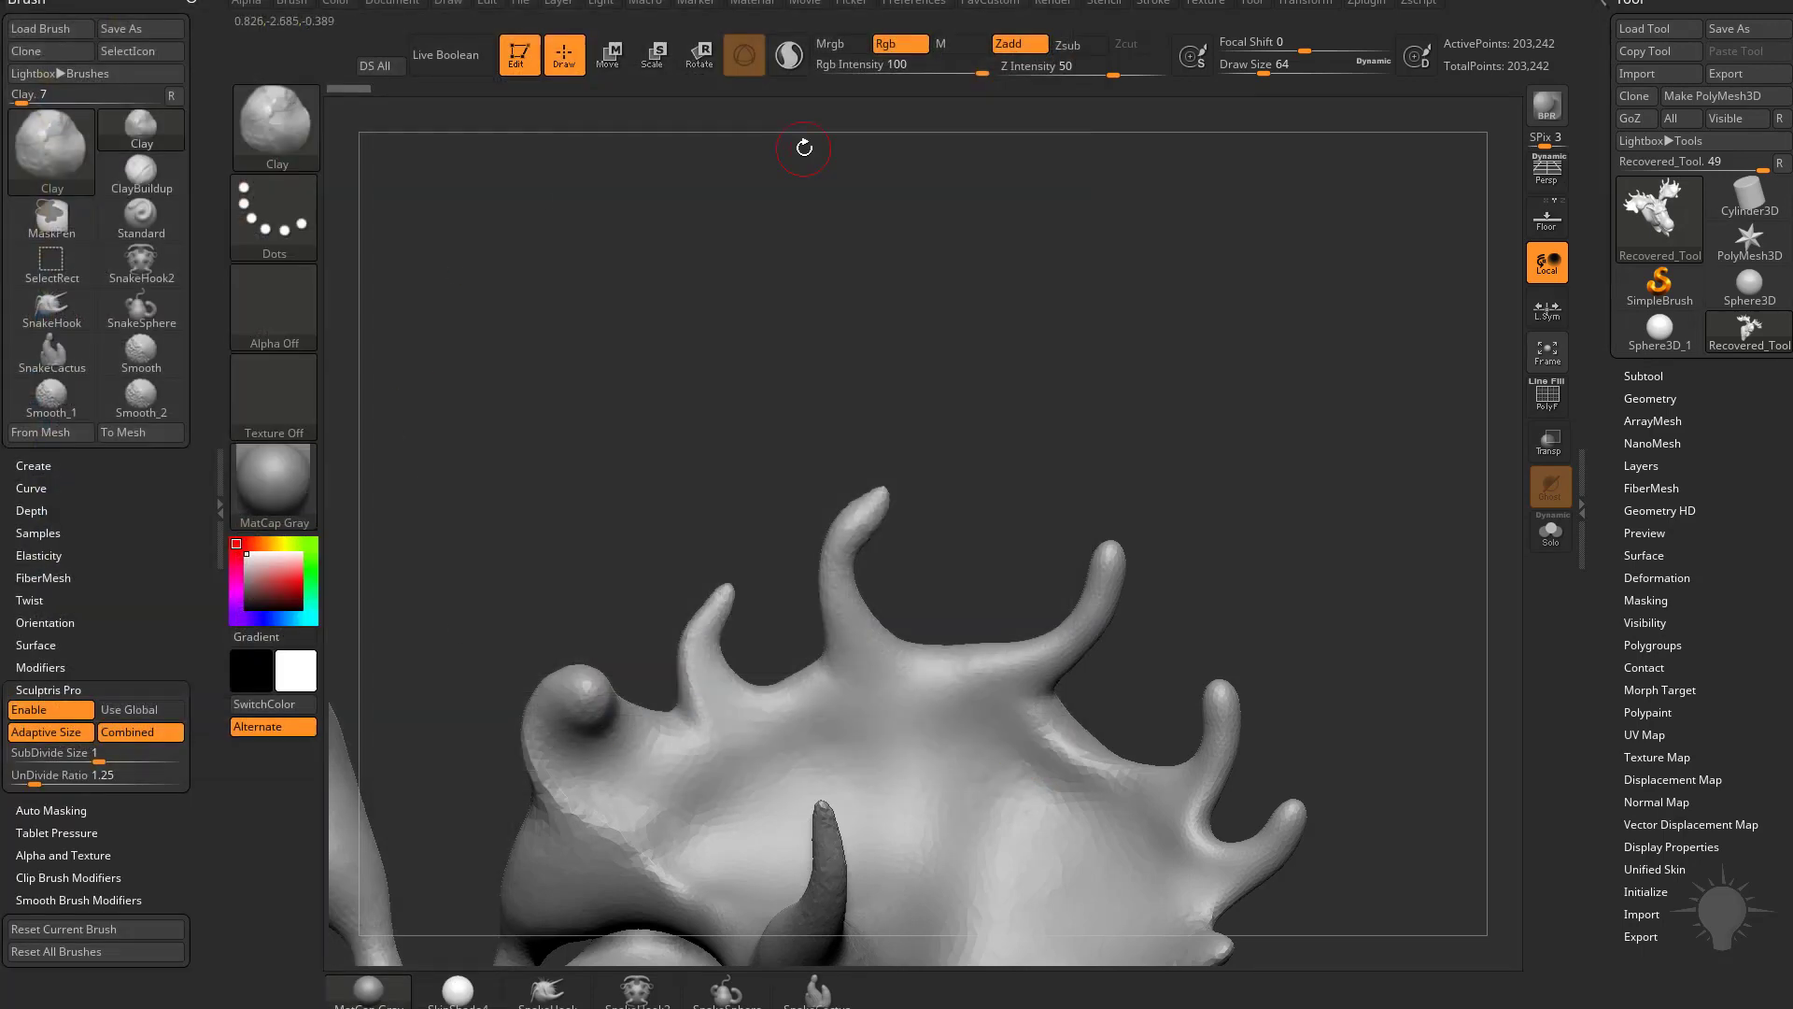
pyautogui.click(154, 775)
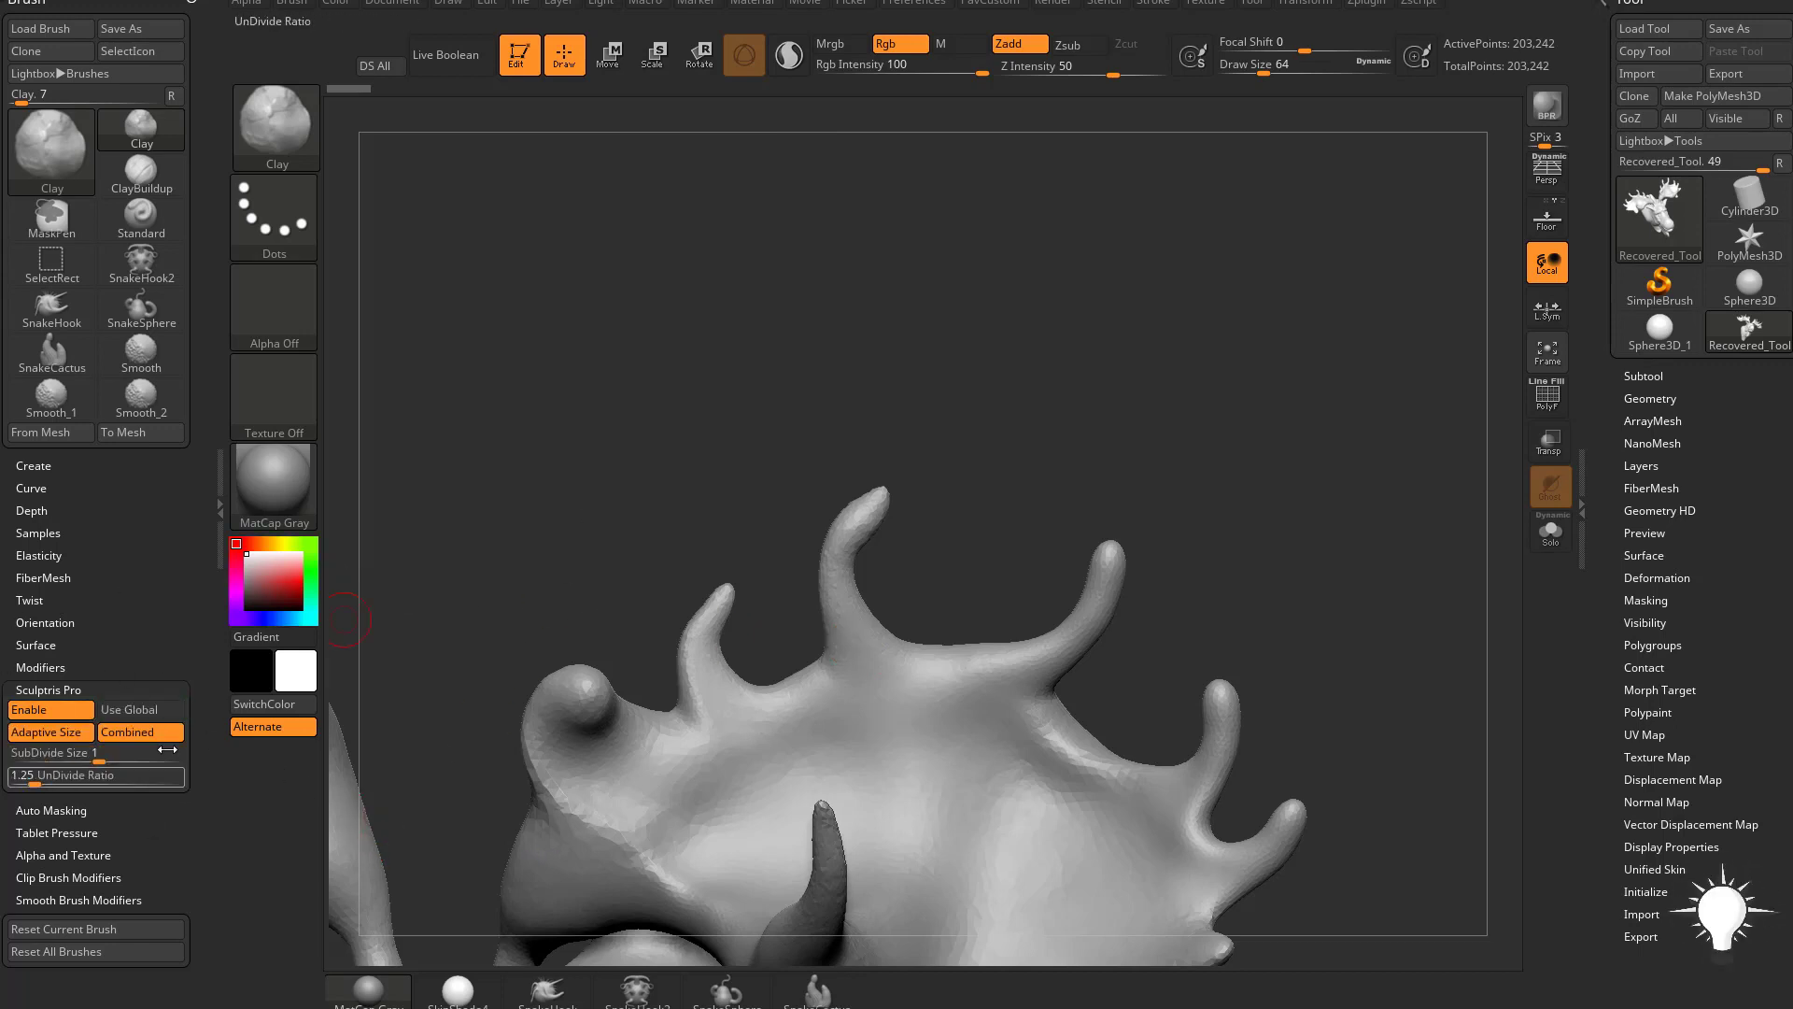